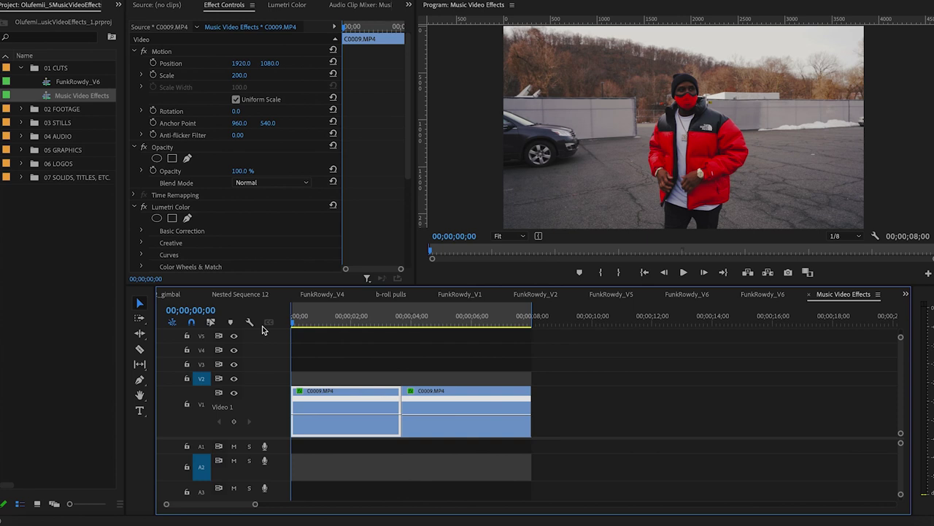
- Check that the first C0009.MP4 clip shows its Time Remapping Speed keyframes
left_click(317, 359)
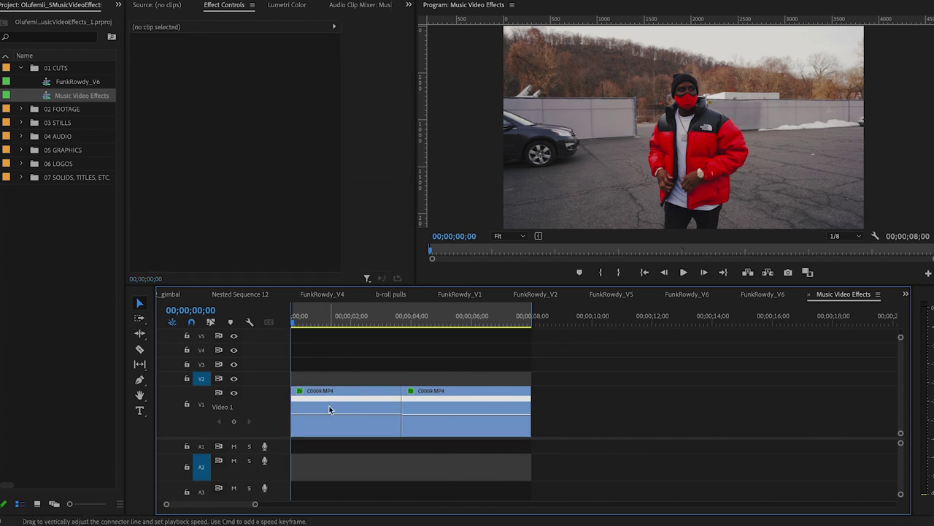
right_click(326, 402)
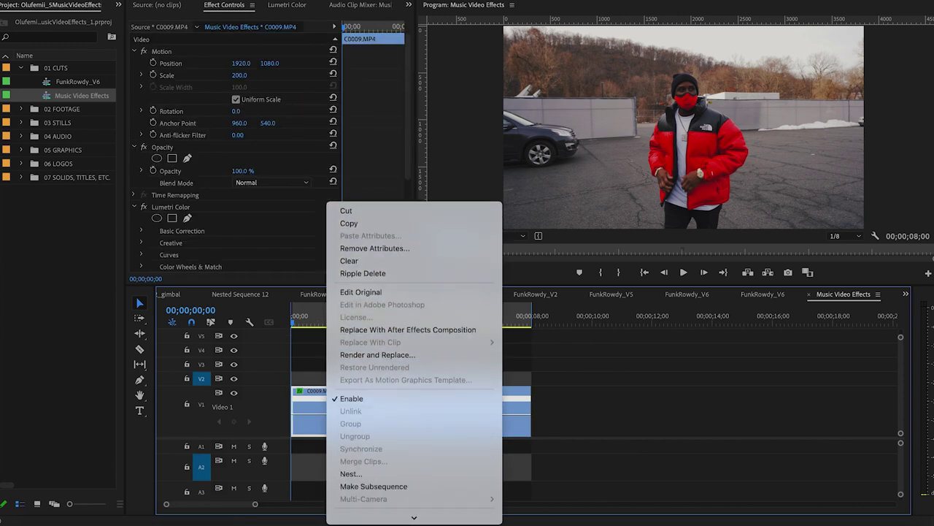
scroll(414, 300, "down", 4)
mouse_move(365, 519)
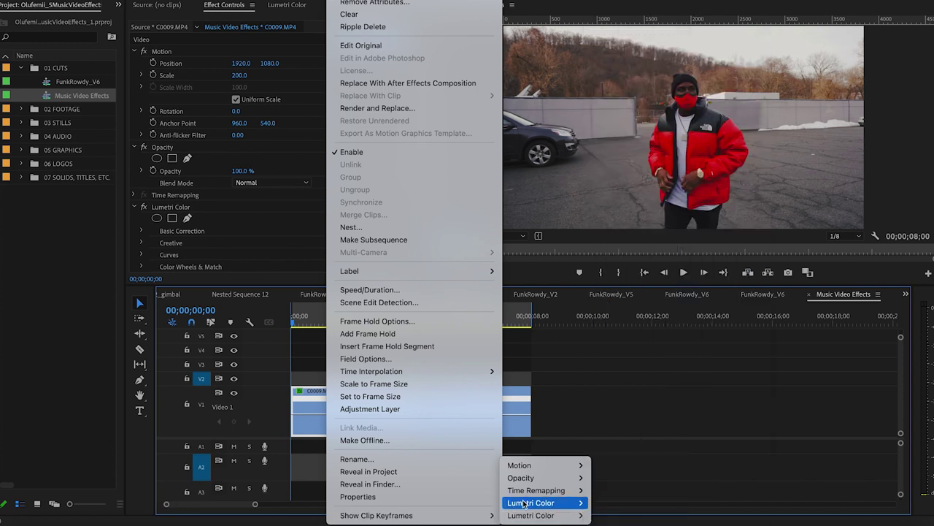
mouse_move(526, 492)
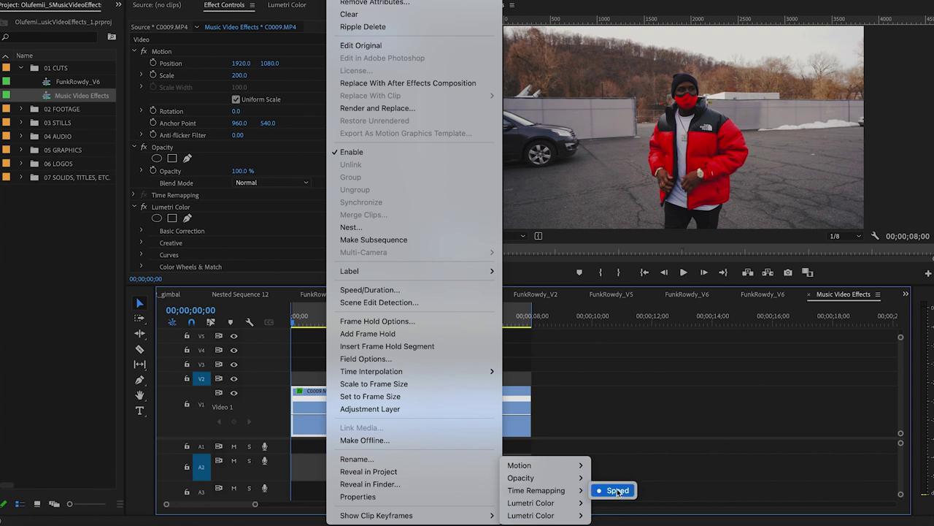
left_click(633, 455)
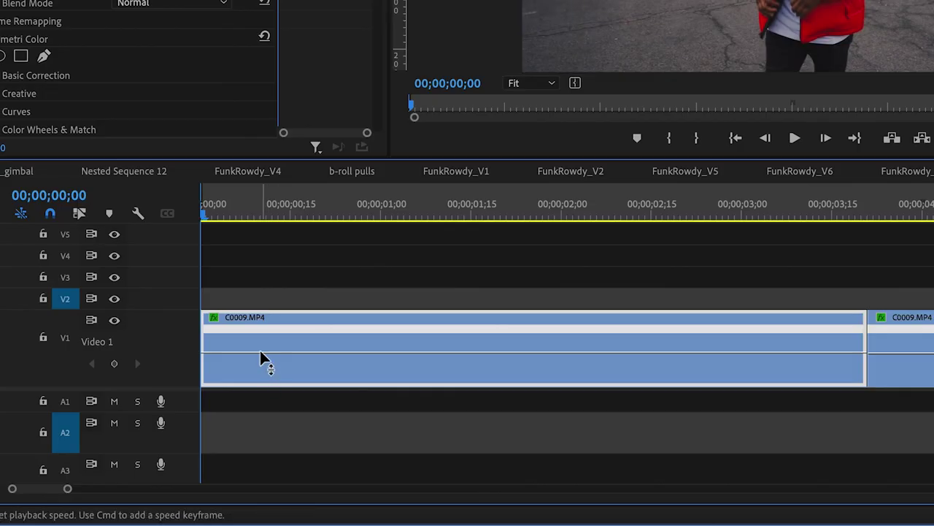
- Try slowing the first C0009.MP4 clip by lowering its whole speed line, and play back the start
mouse_move(260, 352)
left_mouse_down()
mouse_move(261, 360)
mouse_move(261, 339)
mouse_move(260, 361)
left_mouse_up()
left_click_drag(324, 424, 324, 435)
key("space")
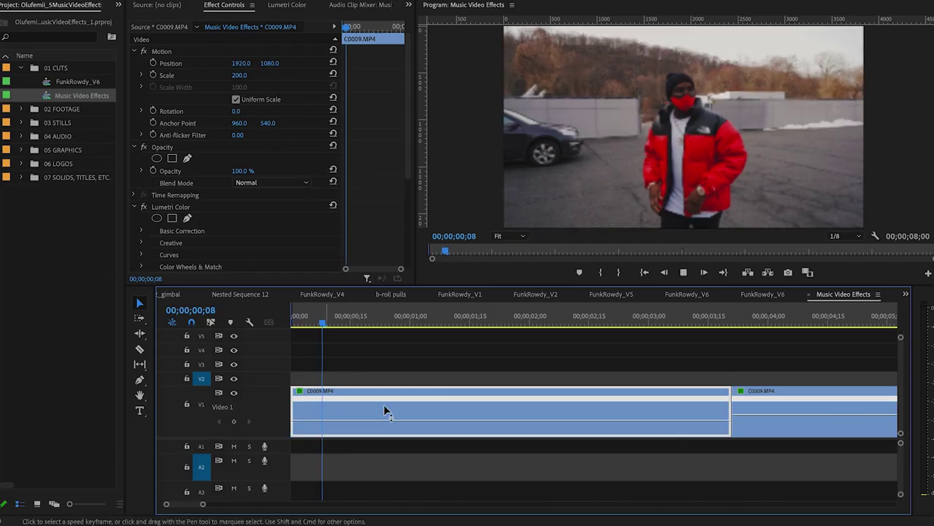
- Try adding a speed keyframe at about 00;00;00;16 in the first clip
left_click_drag(300, 323, 356, 333)
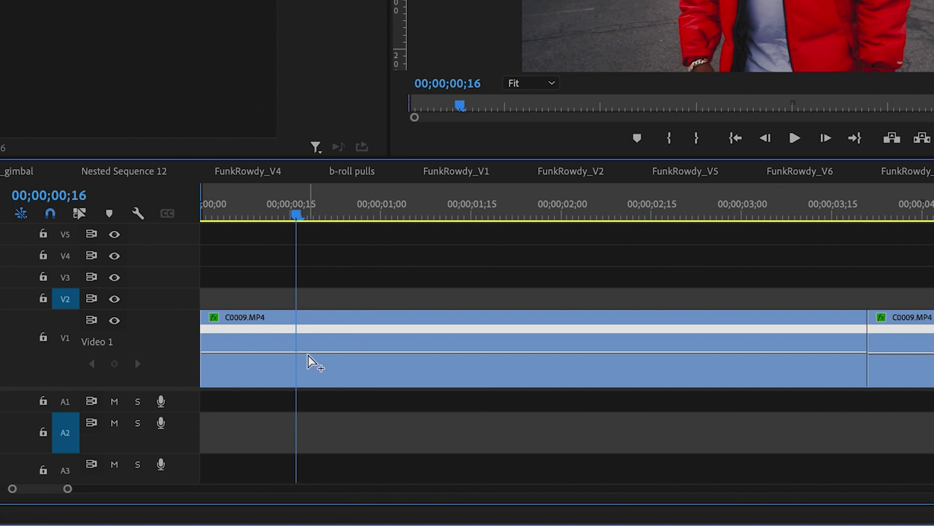
left_click(308, 356, "ctrl")
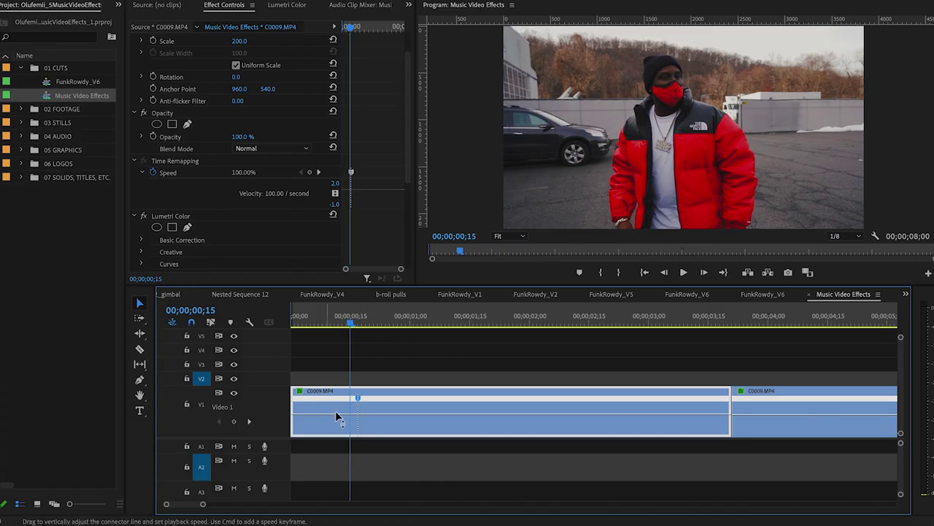
left_click_drag(352, 322, 368, 328)
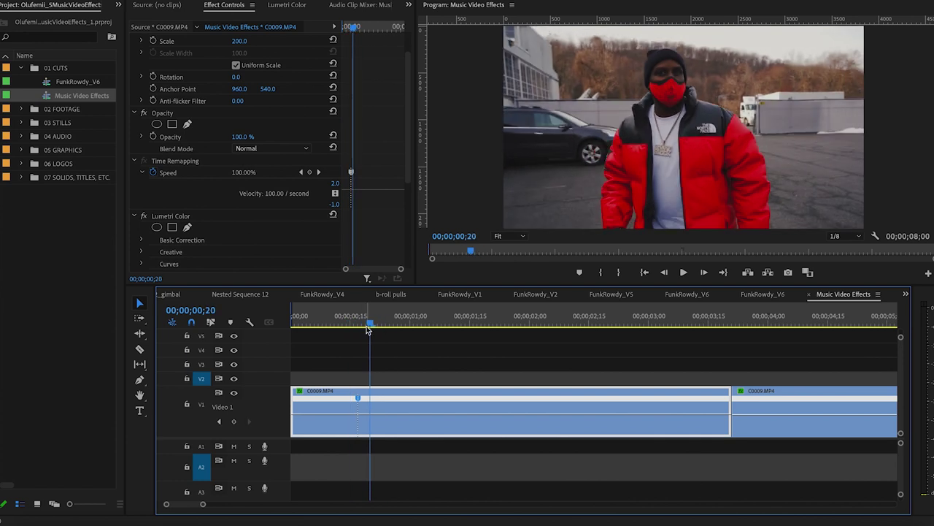
left_click(292, 315)
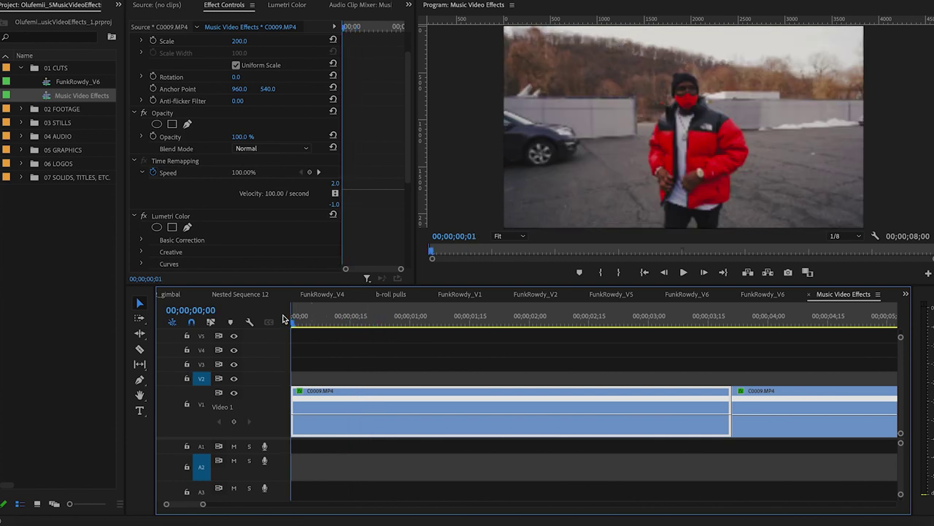
- Add a speed keyframe at 00;00;01;15 in the first clip and raise the speed before it to 622%
left_click_drag(295, 319, 470, 315)
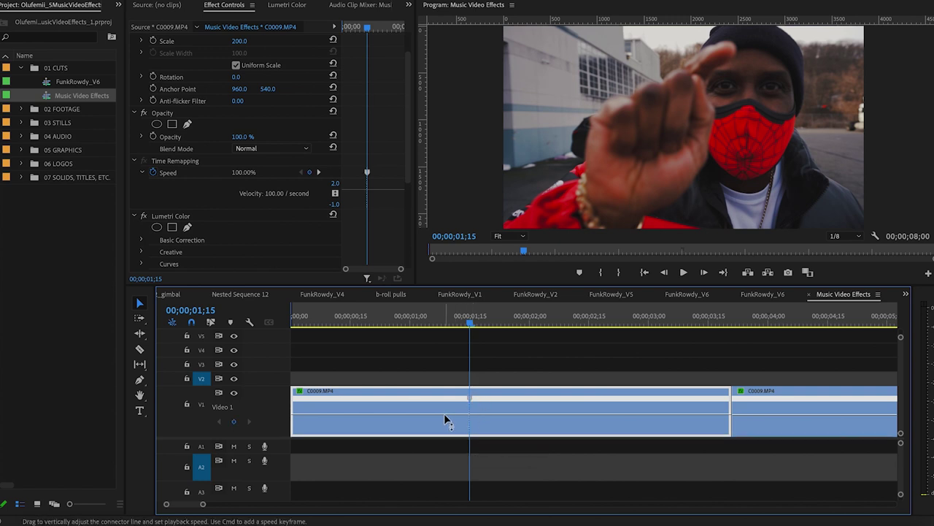
left_click_drag(446, 413, 445, 242)
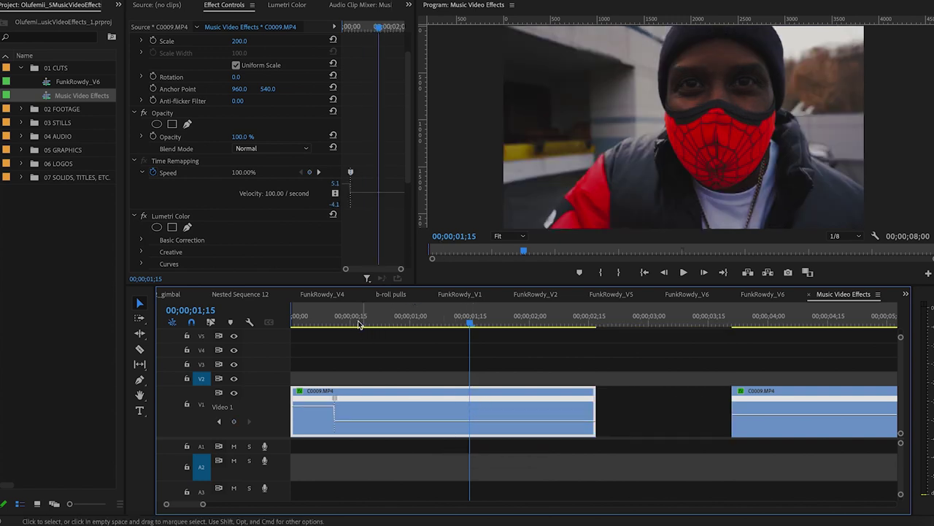
key("Home")
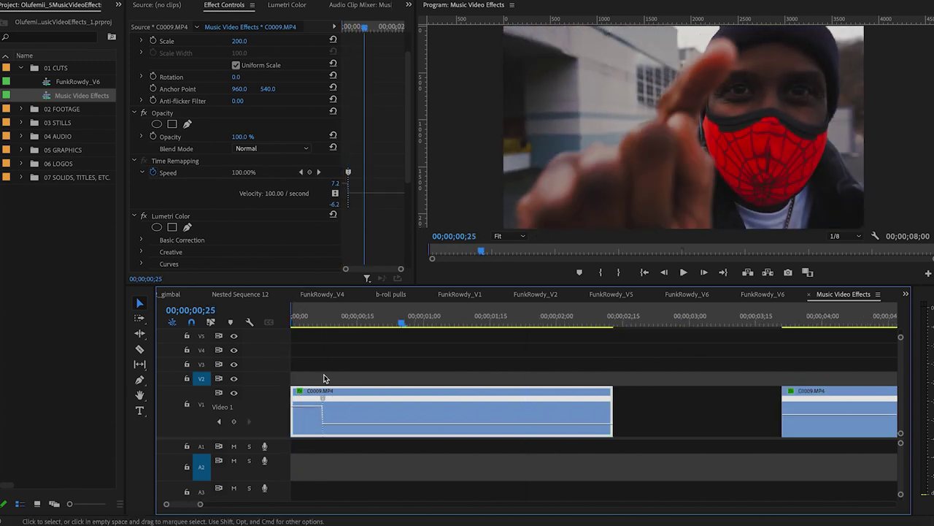
- Split the first clip's speed keyframe into a ramp about one frame long and play it back from the start
scroll(326, 378, "up", 5)
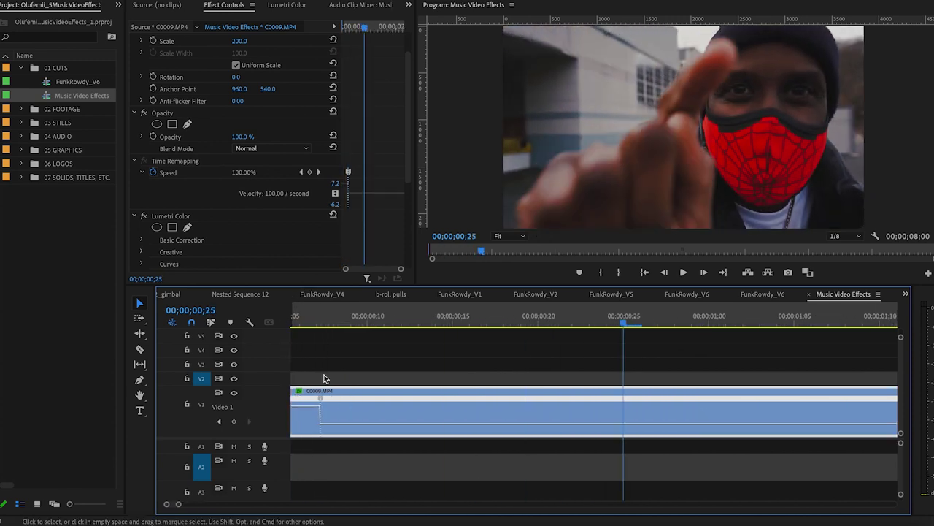
scroll(326, 378, "left", 3)
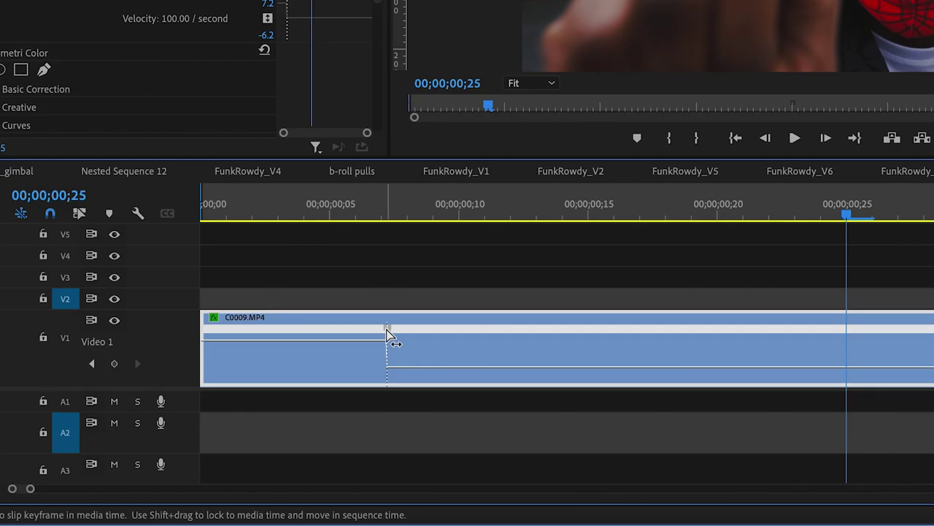
left_click_drag(387, 330, 425, 340)
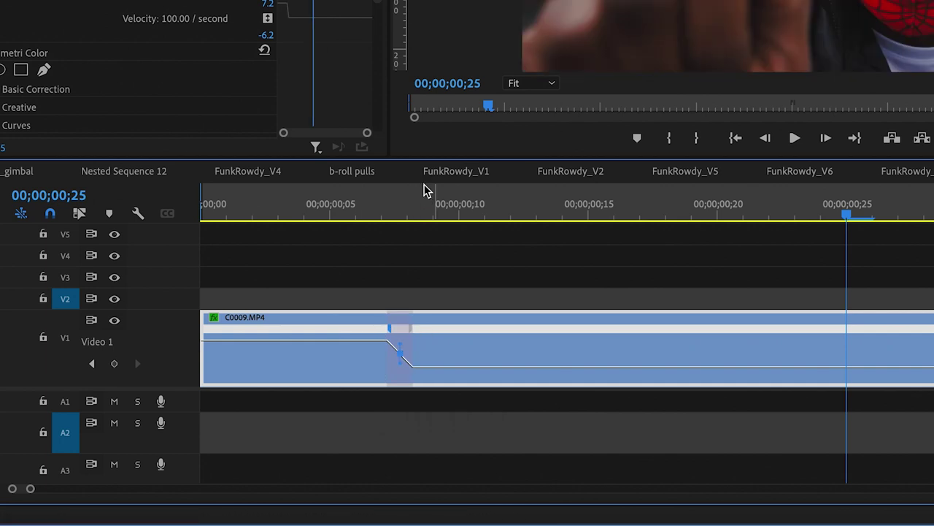
left_click(433, 208)
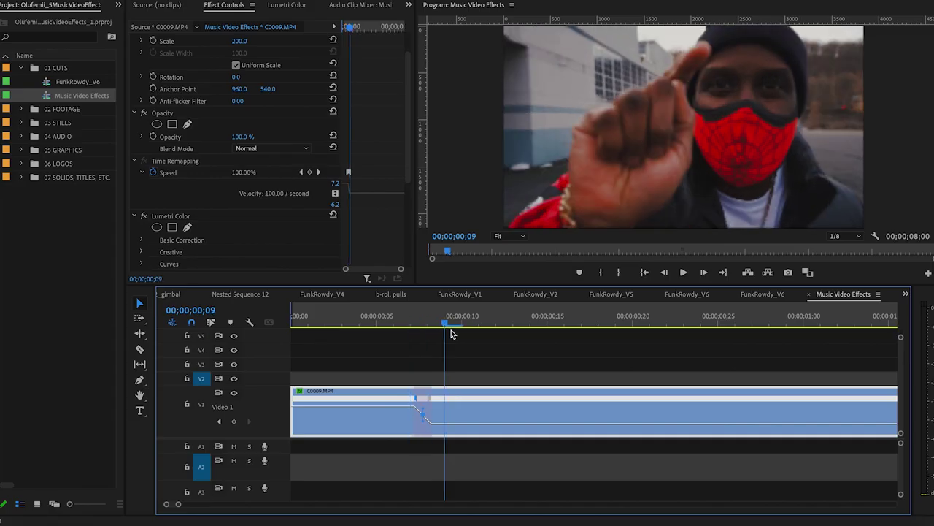
key("Home")
key("space")
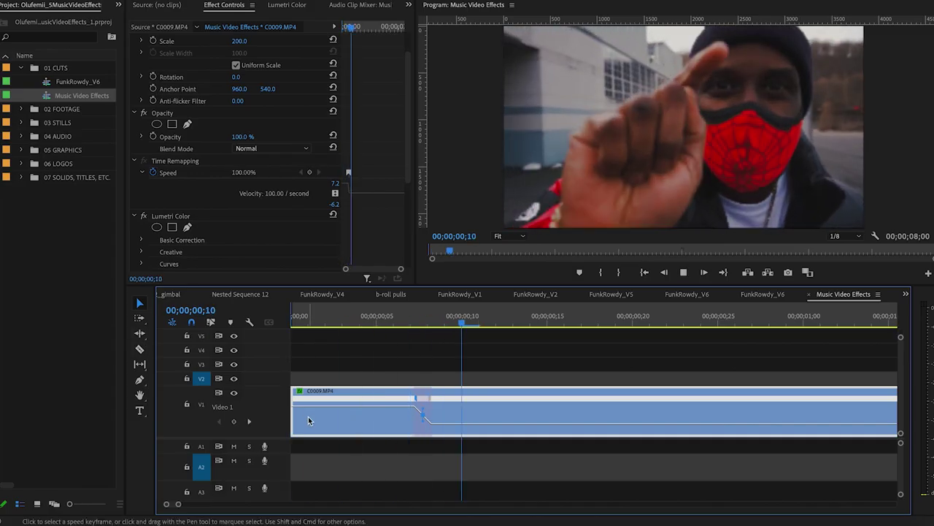
left_click_drag(413, 323, 233, 364)
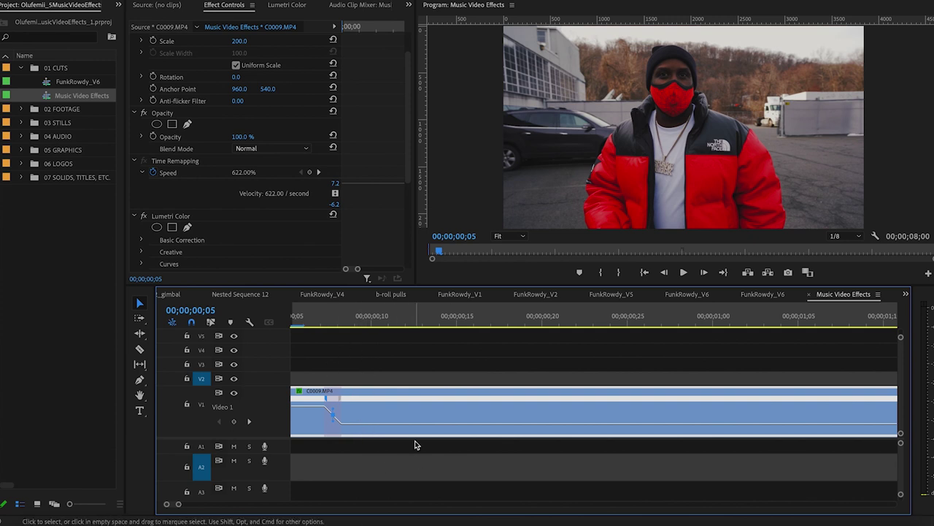
- Lower the first clip's speed after the ramp to 20% and play back the slow section
left_click_drag(378, 431, 378, 436)
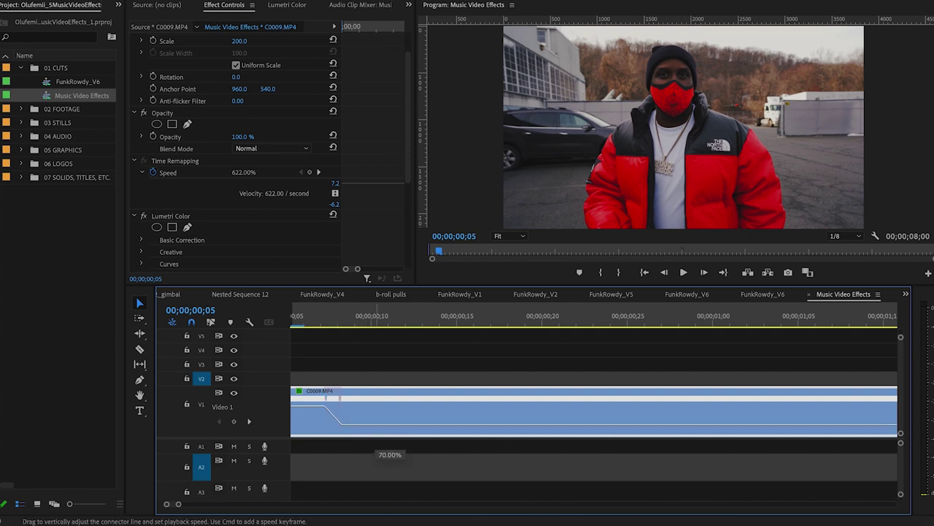
left_click_drag(390, 424, 390, 427)
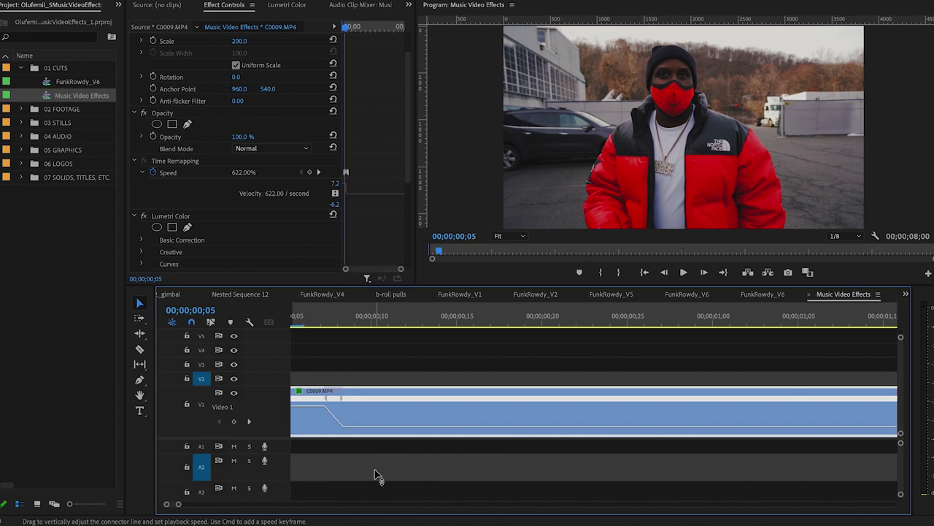
key("space")
key("minus")
key("minus")
key("minus")
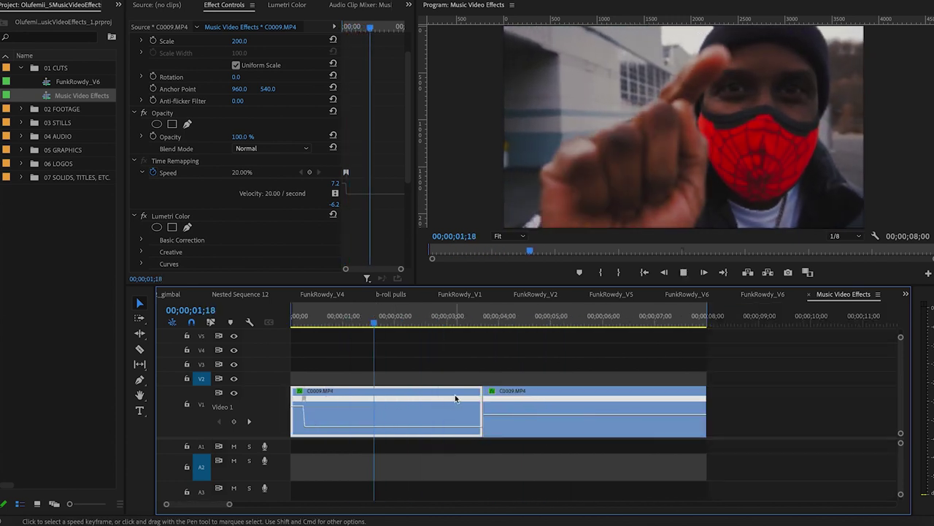
- Replay the first clip from its start to review the change from fast to slow motion
left_click_drag(350, 317, 225, 324)
key("space")
scroll(306, 352, "up", 1)
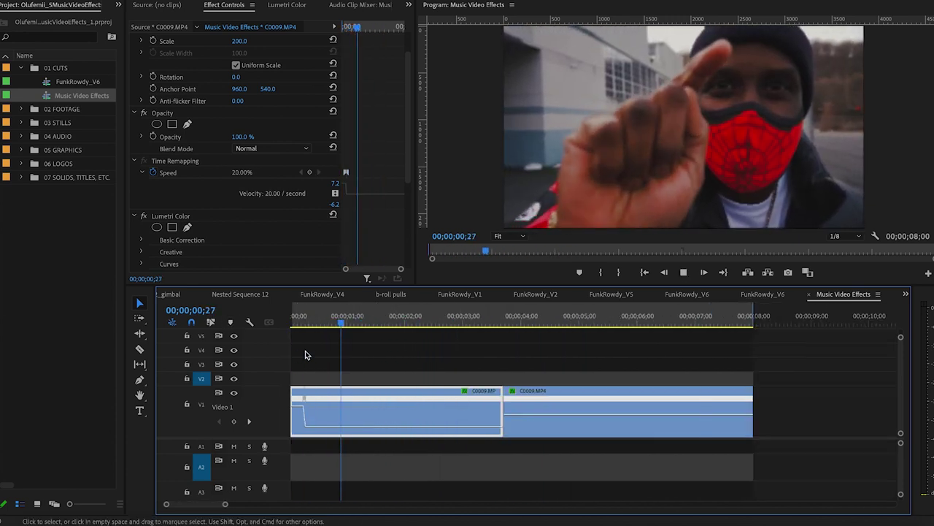
key("equal")
key("equal")
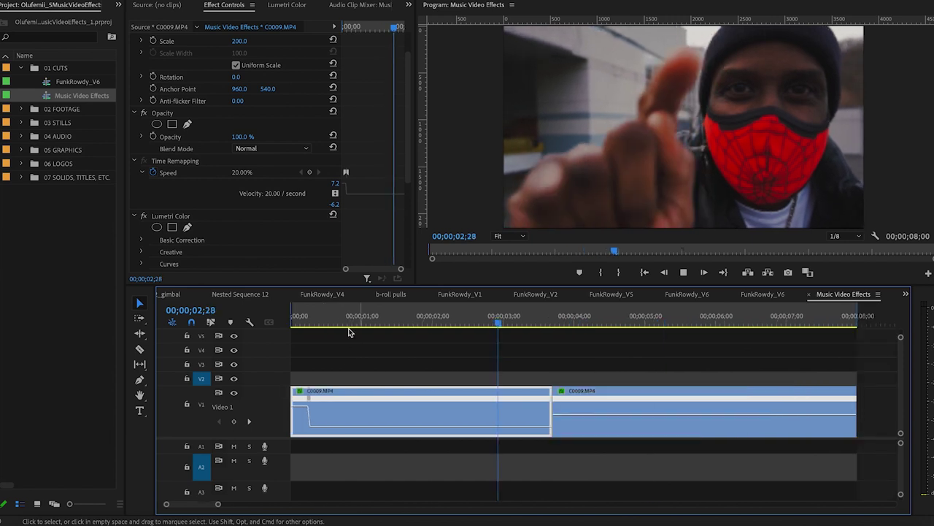
key("space")
key("minus")
left_click_drag(428, 323, 395, 421)
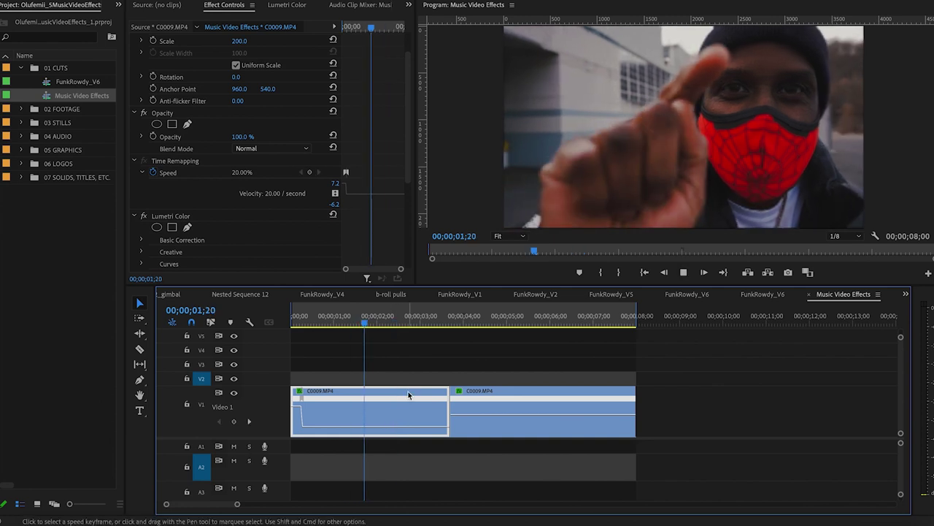
- Add a second speed keyframe at 00;00;02;10 in the first clip and raise the speed after it to 333%
key("space")
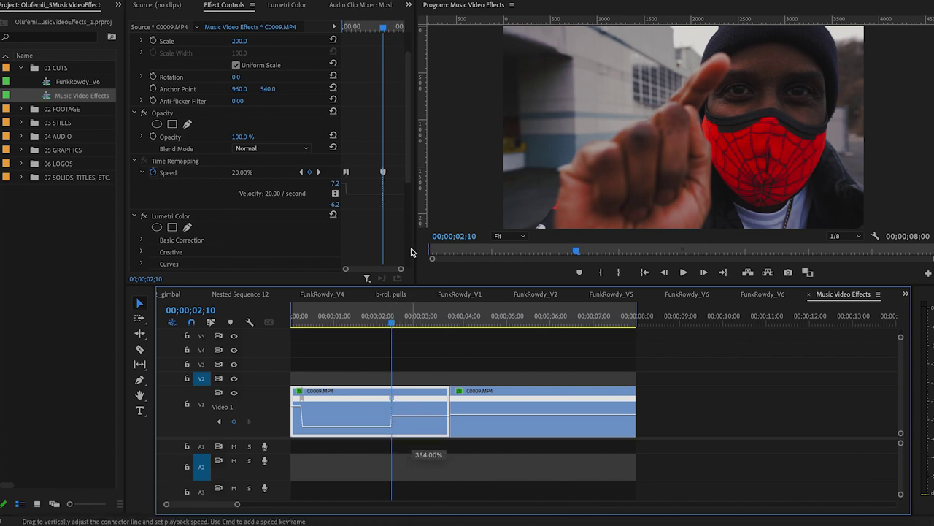
left_click_drag(413, 251, 413, 249)
scroll(397, 425, "up", 5)
left_click(380, 318)
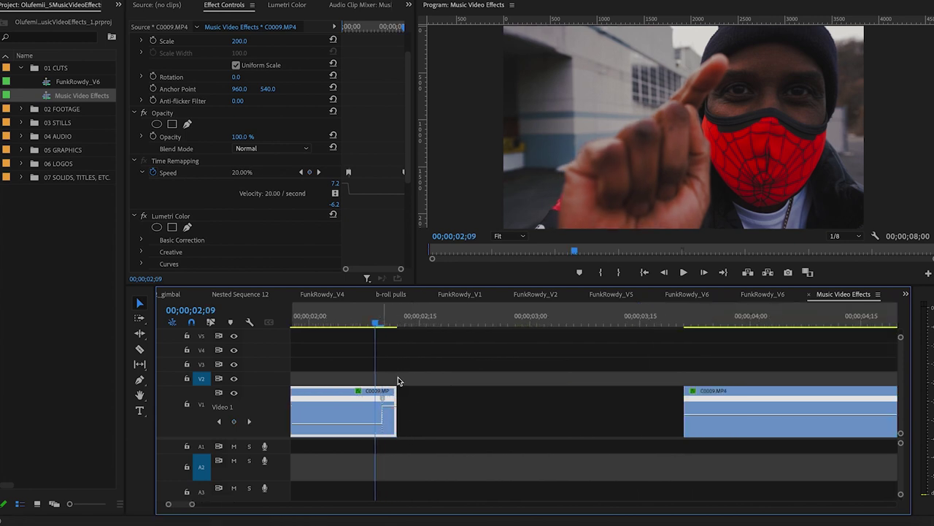
- Extend the first clip's end to about 00;00;03;15, cut it at 00;00;02;23 and delete the piece after the cut
left_click_drag(533, 389, 638, 390)
left_click_drag(381, 320, 478, 331)
key("space")
key("c")
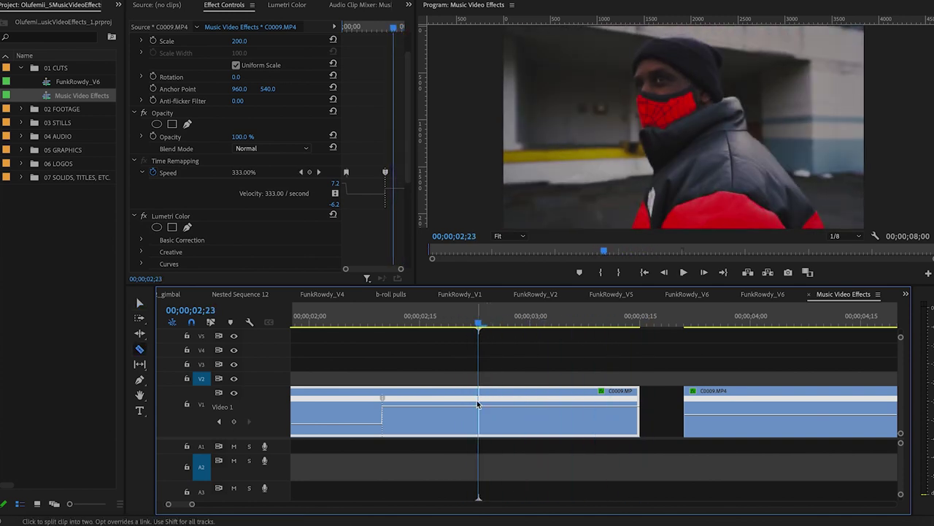
left_click(479, 402)
key("v")
left_click(499, 403)
key("Delete")
left_click(354, 322)
key("space")
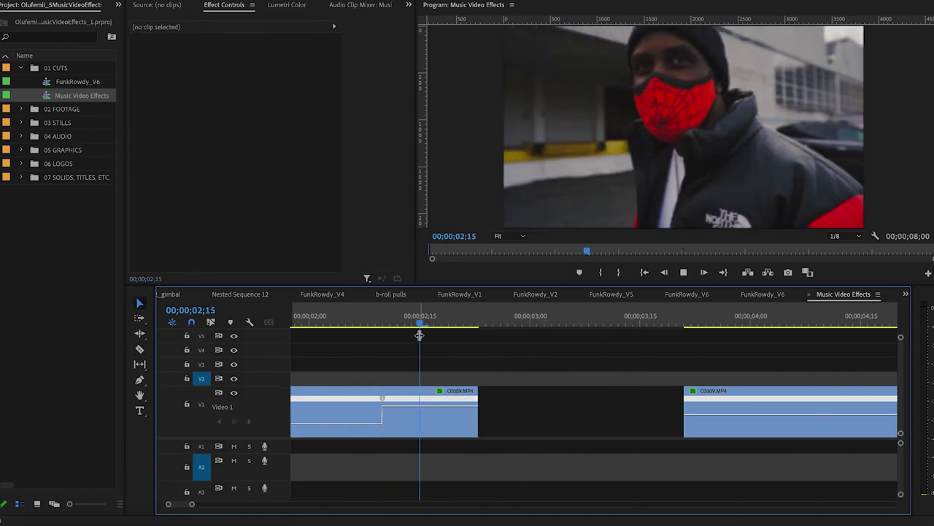
- Shorten the first clip's end to about 00;00;02;19 and close the gap so the second clip directly follows it
key("space")
mouse_move(434, 400)
left_mouse_down()
mouse_move(441, 351)
mouse_move(445, 408)
mouse_move(418, 395)
left_mouse_up()
key("super+z")
mouse_move(400, 340)
left_mouse_down()
mouse_move(379, 318)
mouse_move(414, 337)
left_mouse_up()
key("space")
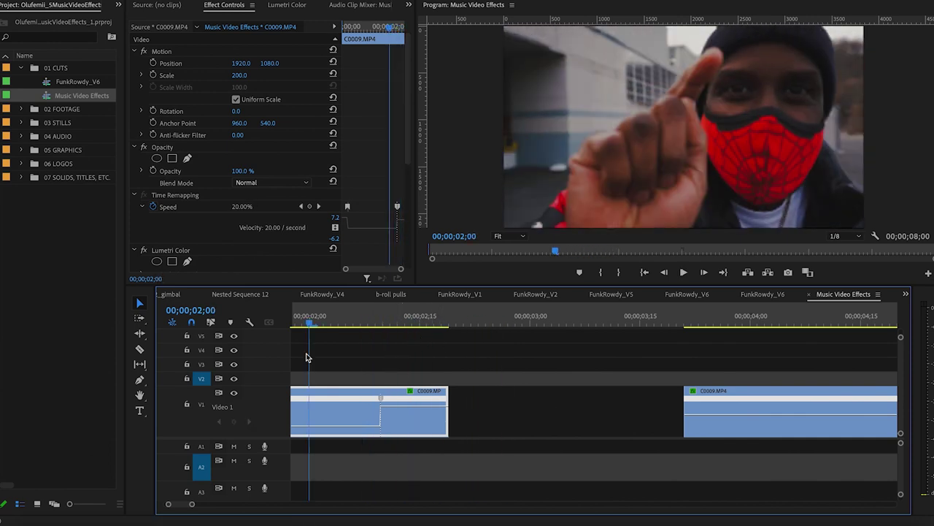
left_click_drag(309, 355, 490, 413)
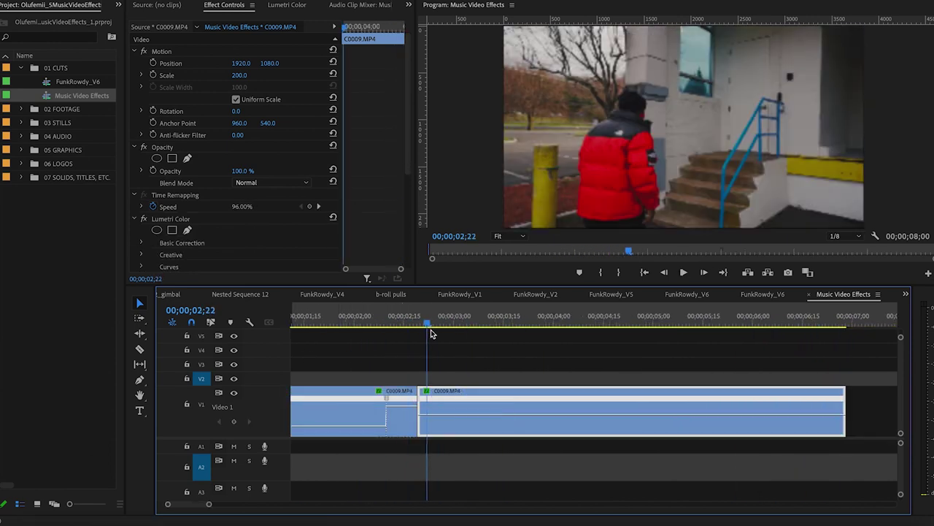
- Add a speed keyframe at 00;00;04;13 in the second clip and raise the speed before it to 770%
left_click_drag(431, 334, 598, 386)
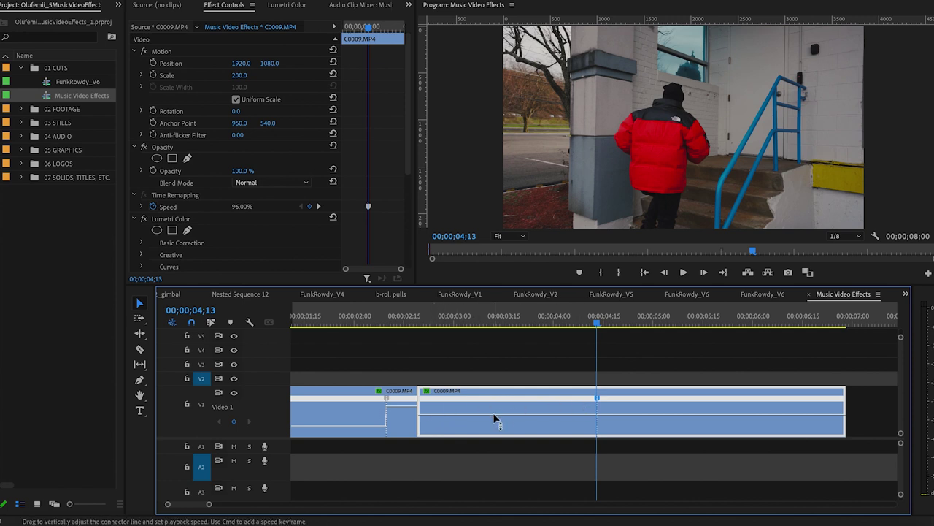
left_click_drag(493, 413, 493, 265)
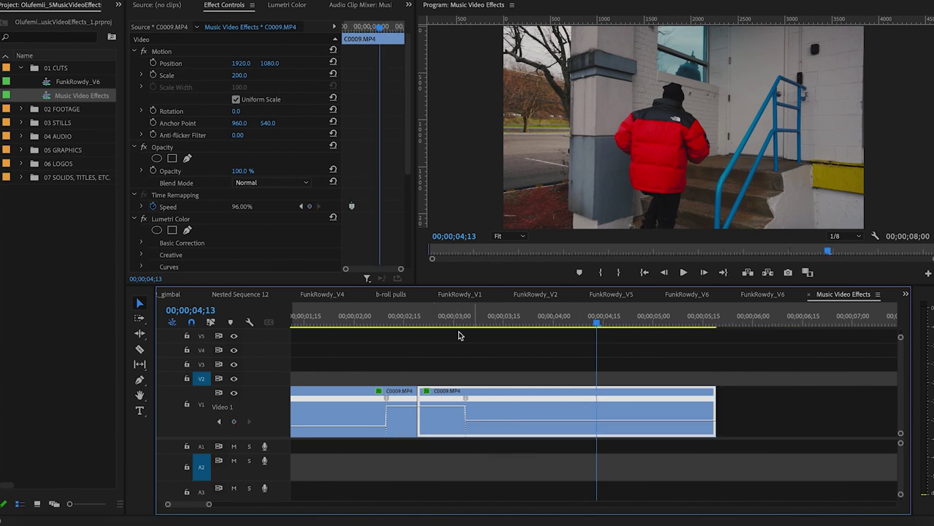
left_click_drag(460, 325, 387, 325)
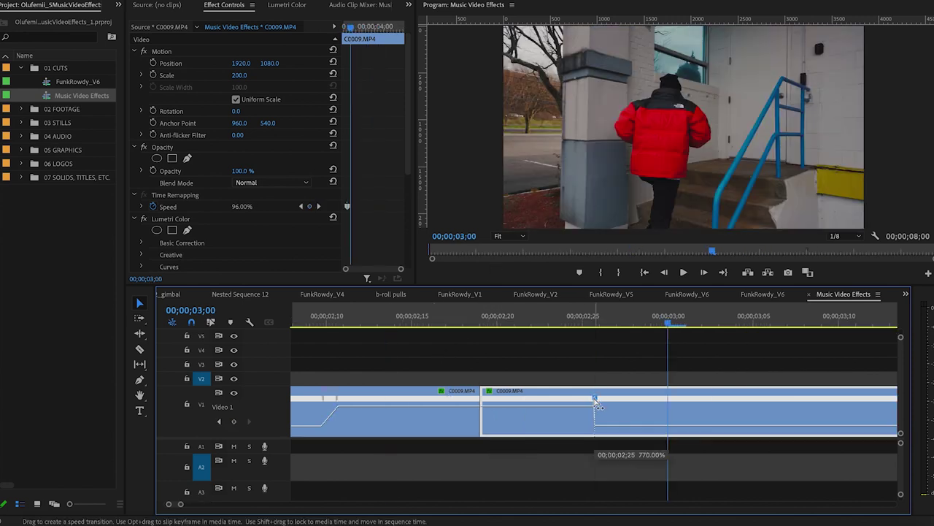
- Split the speed keyframes on both sides of the cut into gradual ramps and play back the transition
left_click_drag(594, 399, 539, 405)
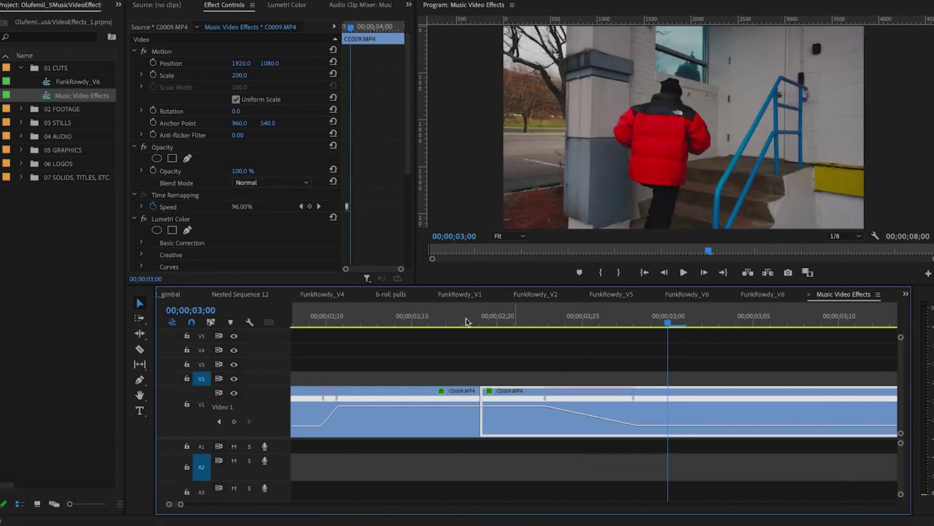
left_click(429, 315)
key("space")
key("minus")
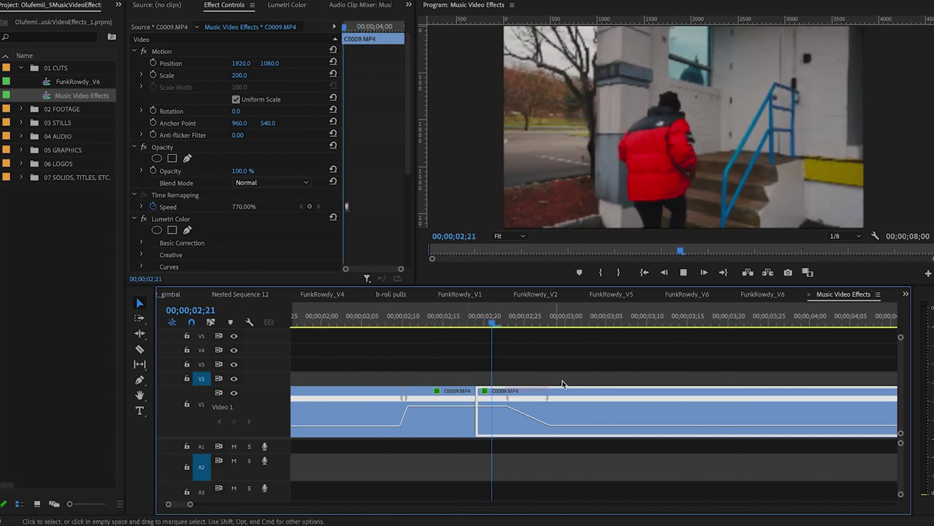
key("space")
key("minus")
key("minus")
left_click_drag(434, 322, 423, 364)
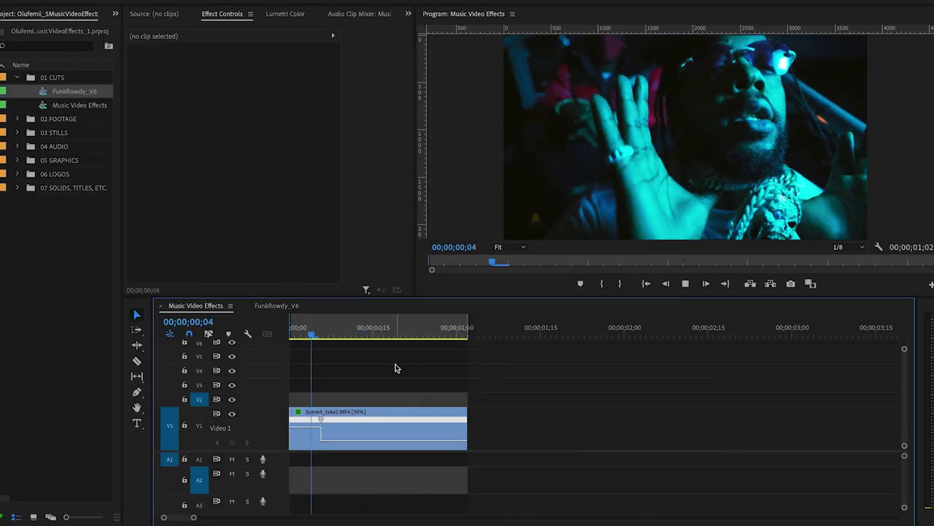
- Cut the Scene3_take2 clip on V1 at about 00;00;00;17
left_click(357, 409)
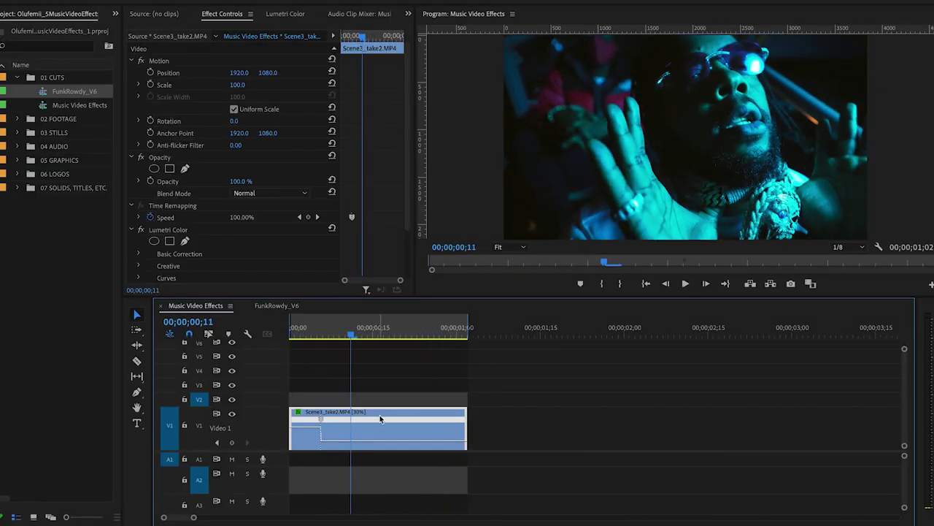
key("c")
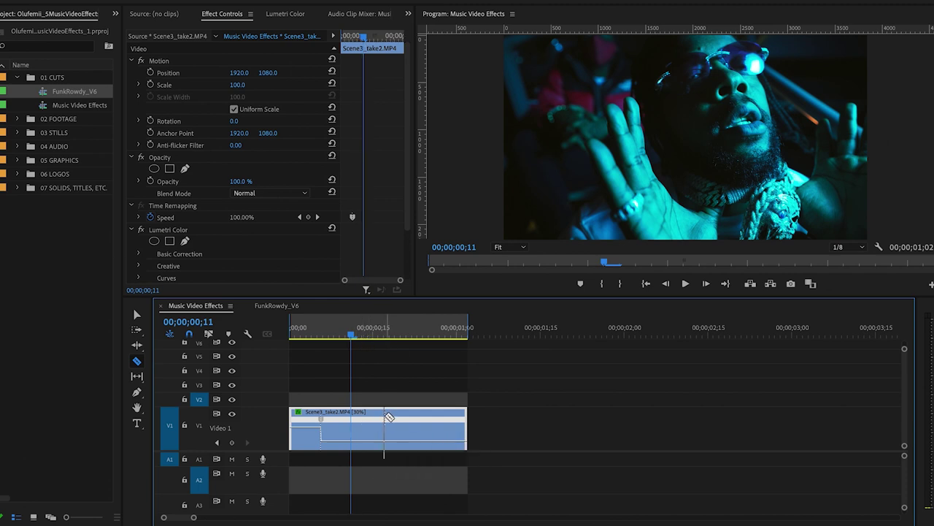
left_click(384, 420)
key("v")
mouse_move(351, 335)
left_mouse_down()
mouse_move(398, 338)
mouse_move(334, 334)
left_mouse_up()
left_click(409, 391)
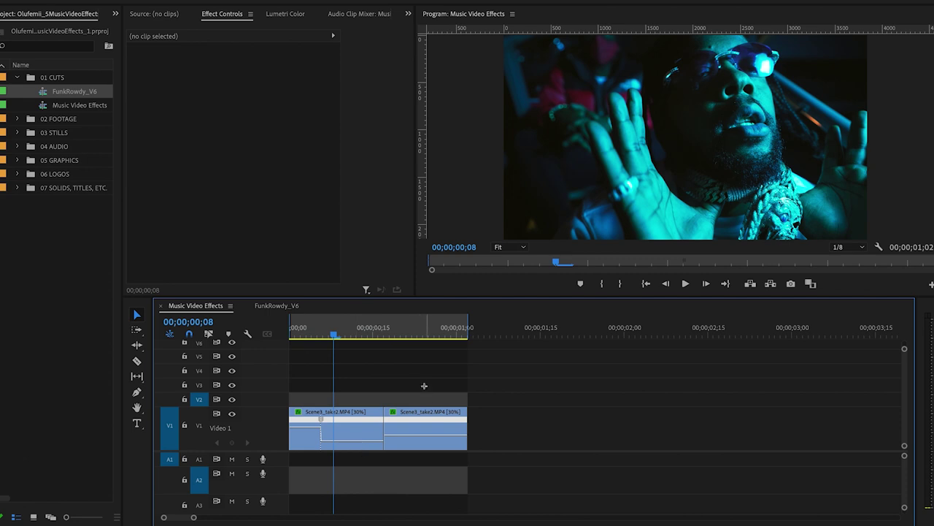
- Duplicate both V1 clip pieces onto V2, directly above the originals
left_click_drag(427, 384, 362, 424)
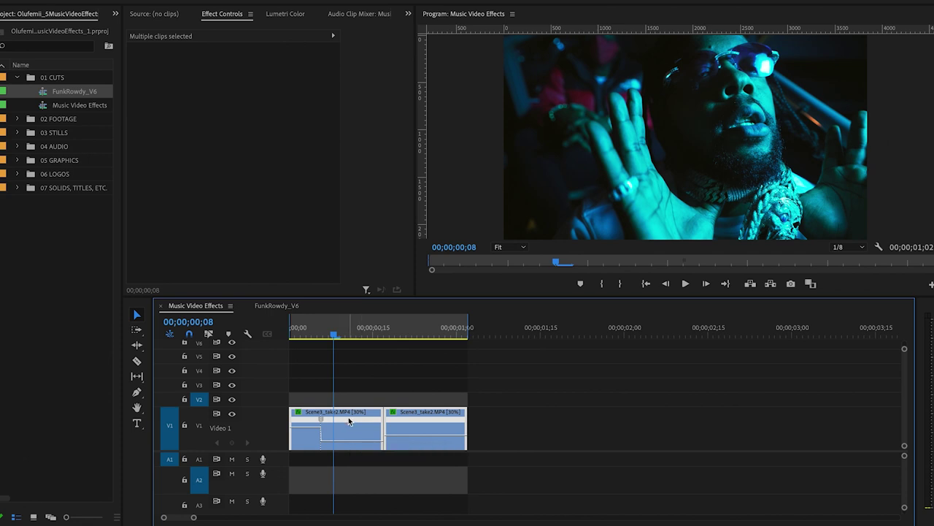
left_click_drag(348, 420, 349, 400)
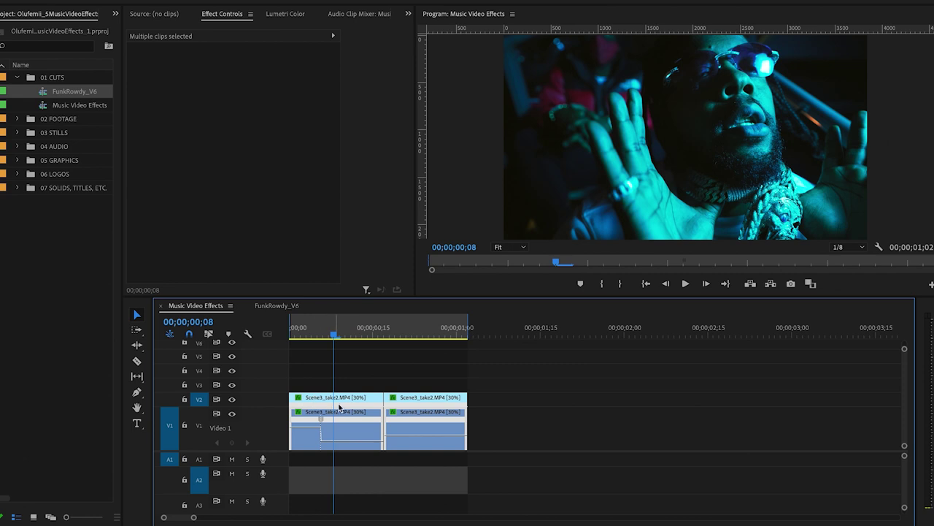
left_click(447, 389)
key("=")
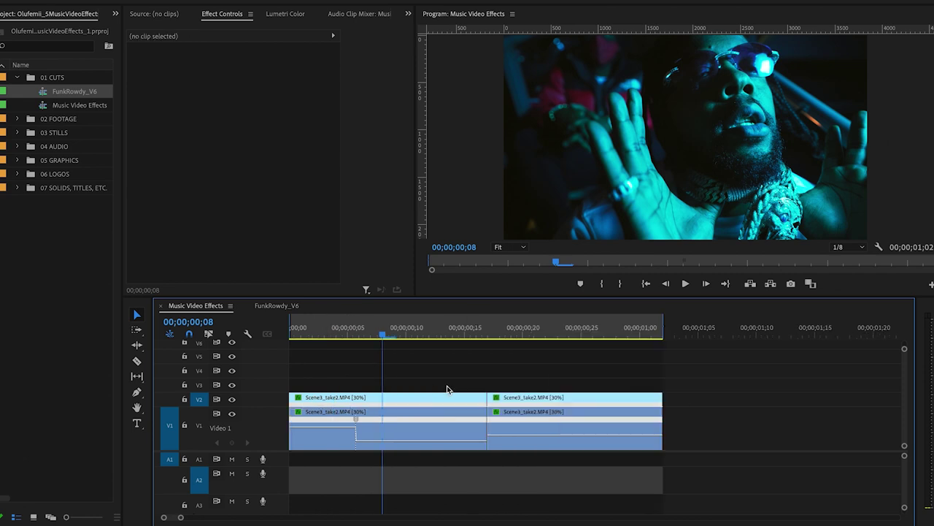
- Set the first V2 clip's opacity to 50% and its scale to 113
left_click(327, 400)
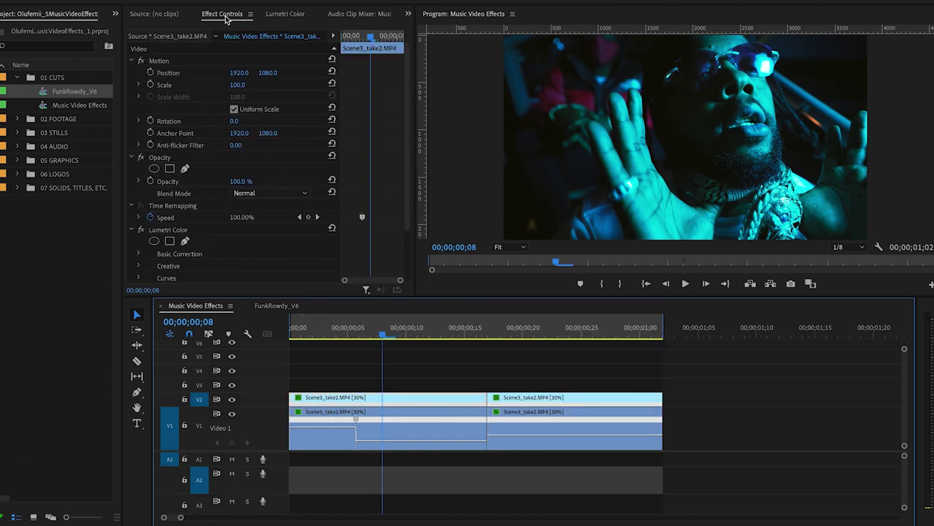
left_click(245, 179)
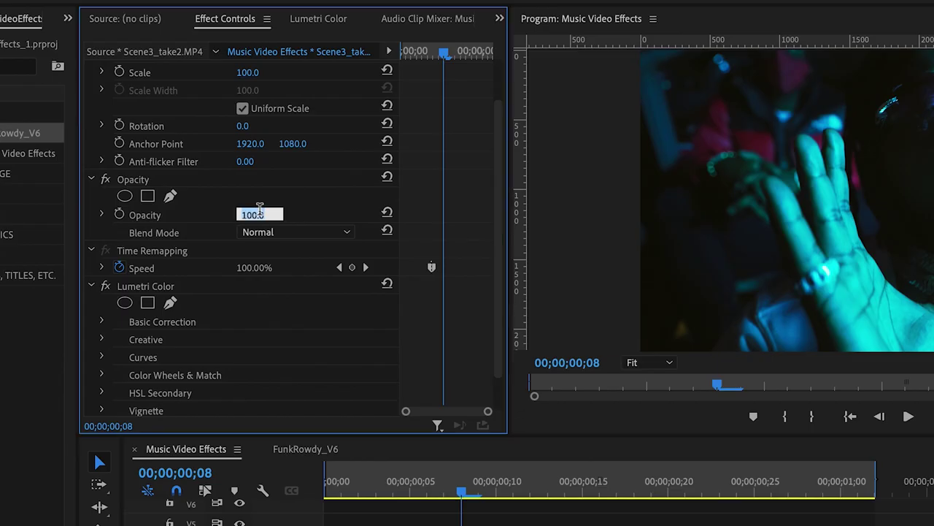
type("50")
key("Return")
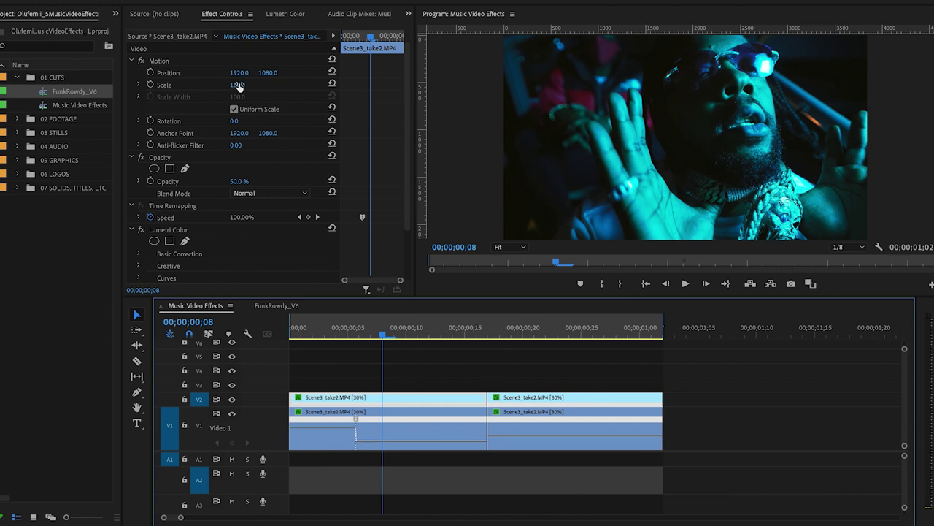
left_click(239, 85)
left_click_drag(239, 85, 245, 85)
key("space")
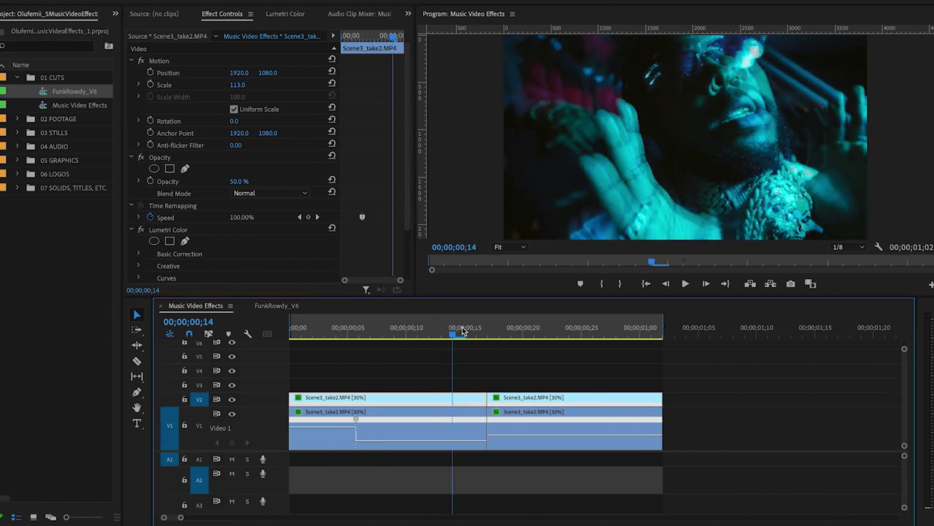
- Set the second V2 clip's opacity to 50% and its scale to 137, and play the layered sequence from the start
left_click(542, 413)
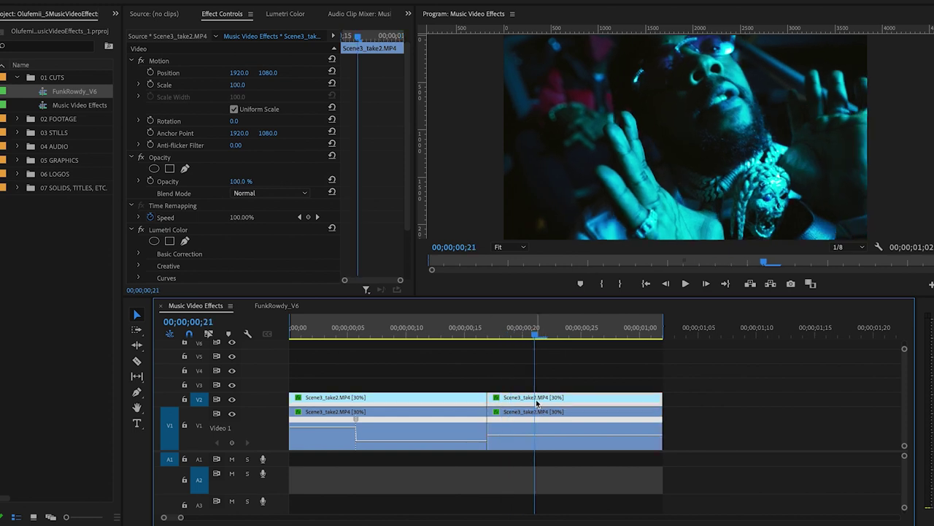
left_click(240, 181)
type("50")
key("Return")
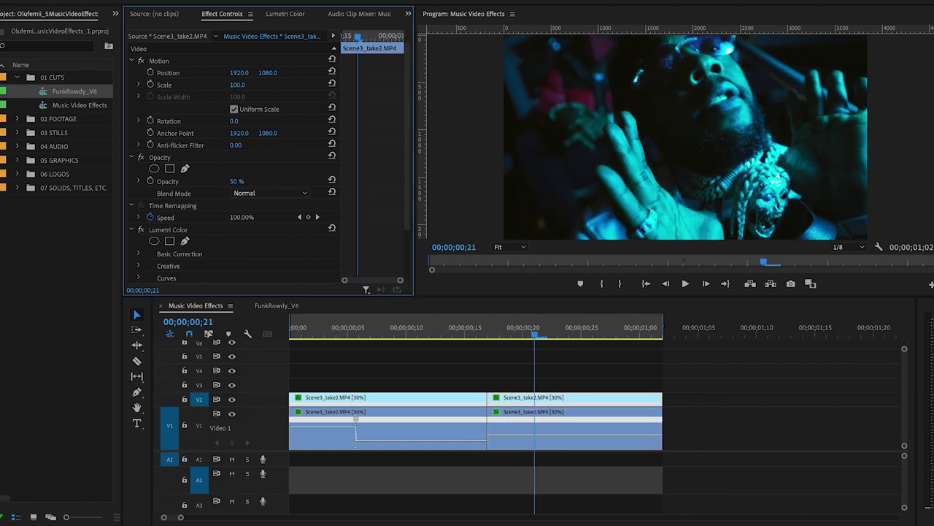
mouse_move(238, 85)
left_mouse_down()
mouse_move(256, 84)
mouse_move(245, 85)
left_mouse_up()
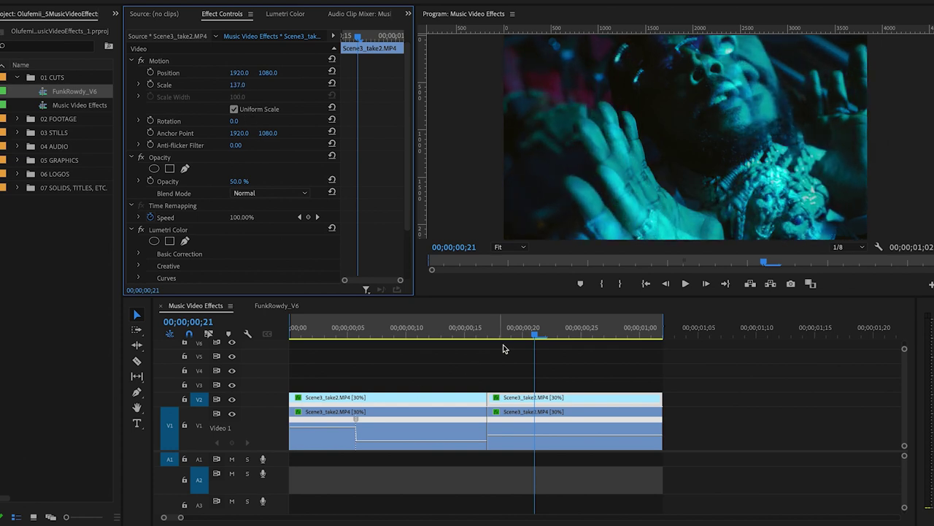
left_click_drag(498, 337, 293, 344)
key("space")
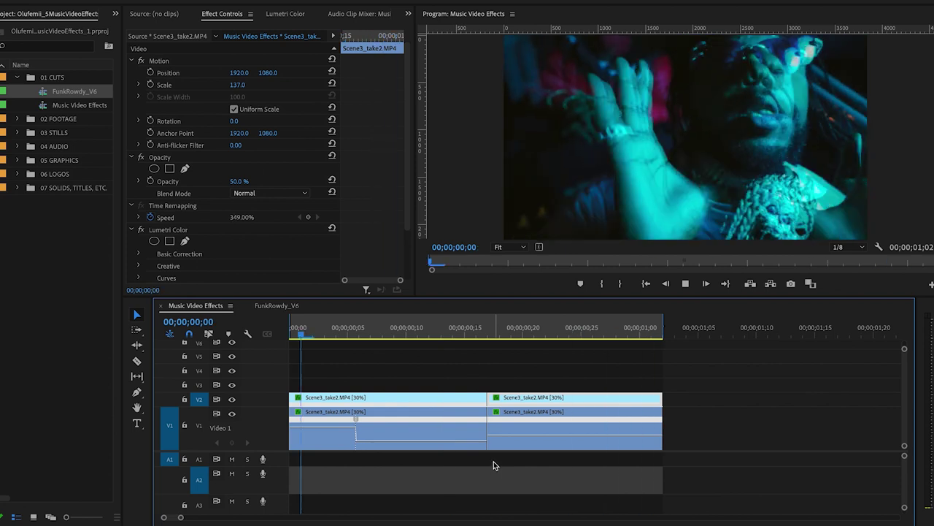
- Duplicate both V2 clips onto V3, aligned with the clips below
left_click(373, 335)
left_click_drag(447, 334, 331, 404)
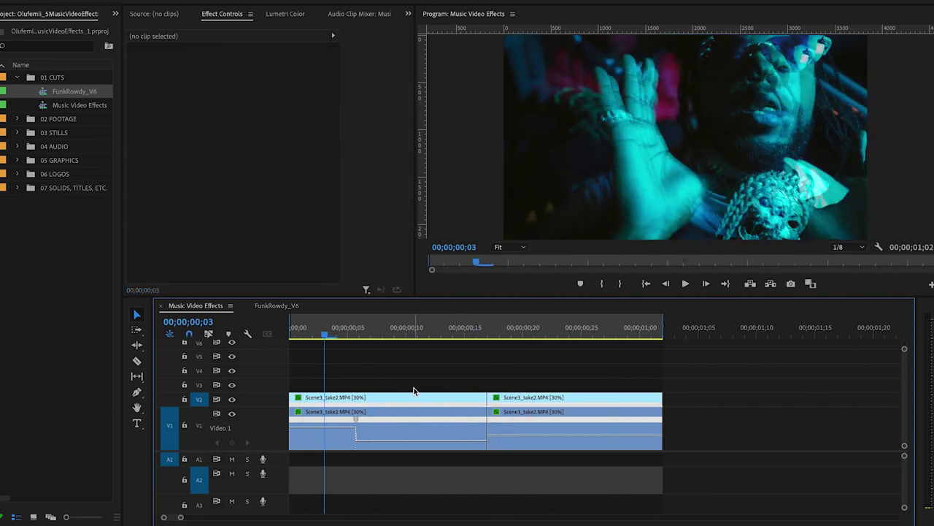
left_click_drag(549, 378, 397, 389)
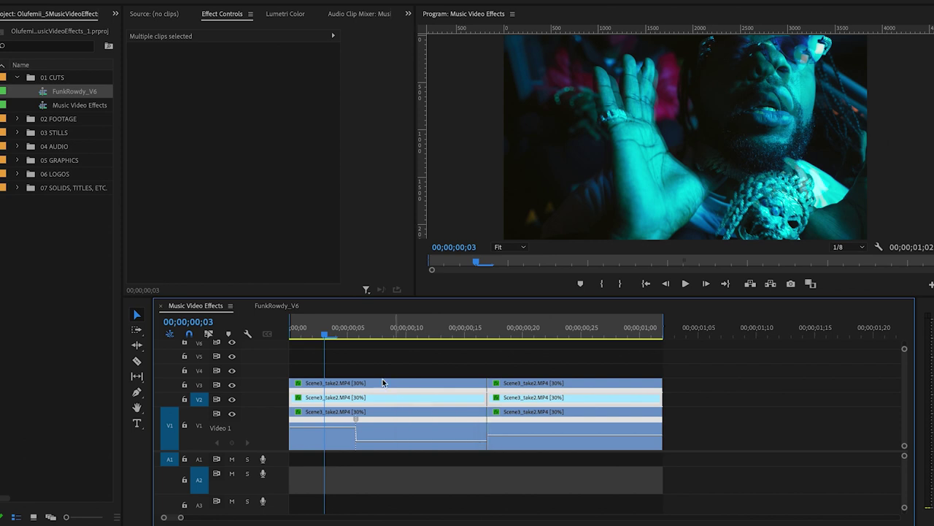
- Set the blend mode of the first clip on V3 to Color
left_click(333, 385)
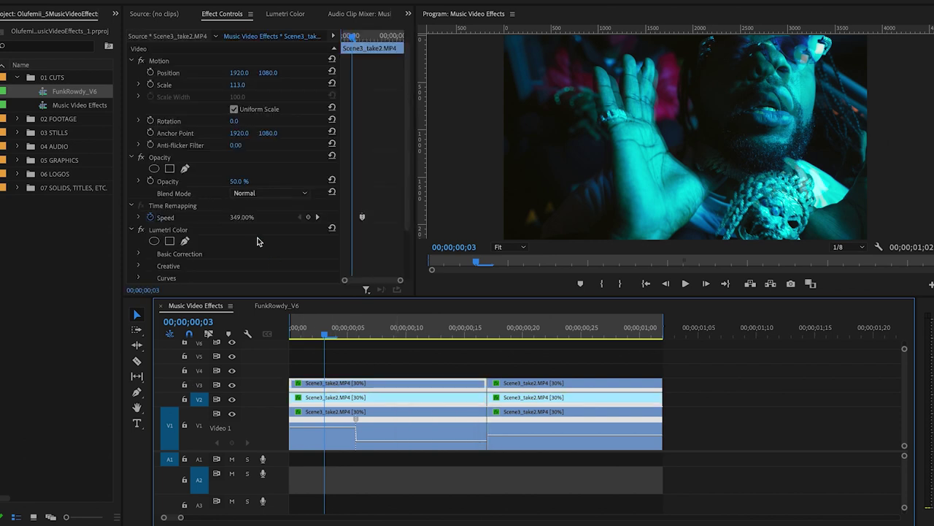
left_click(245, 192)
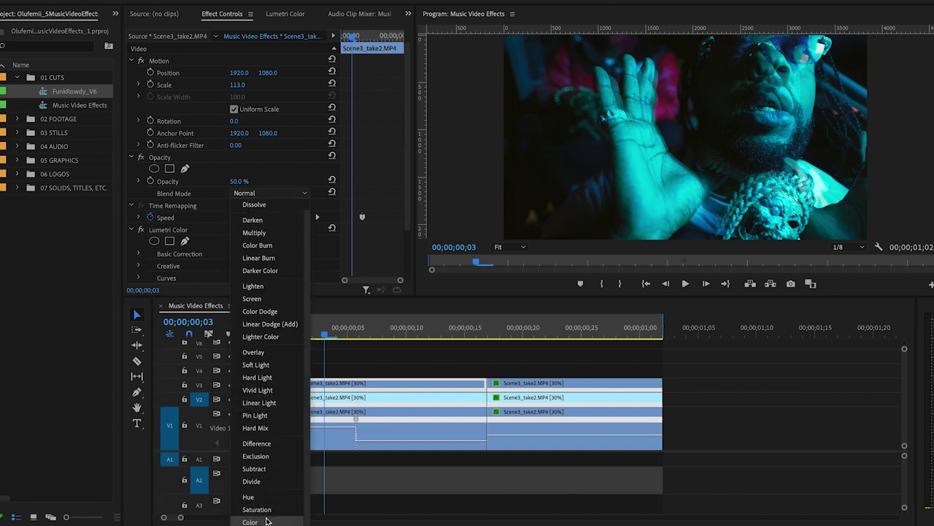
left_click(258, 522)
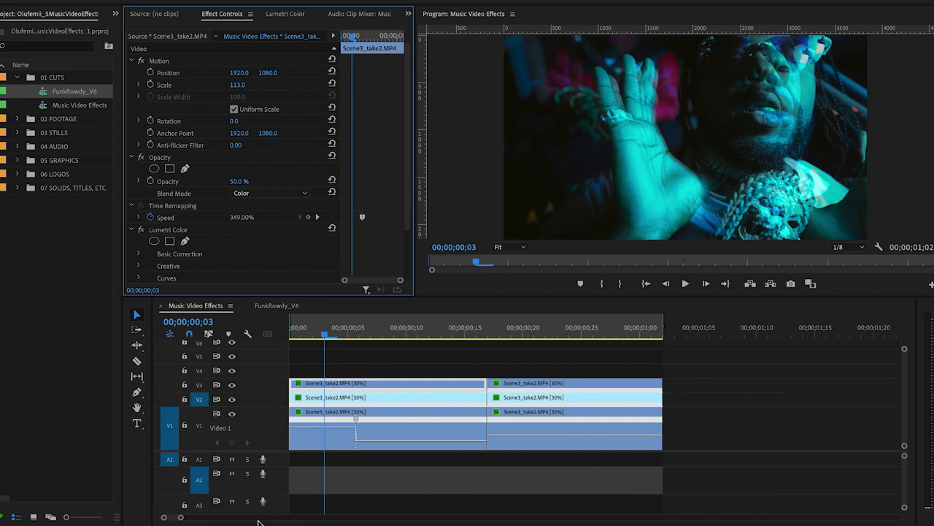
- Find the Emboss effect, apply it to the first V3 clip and set direction 204°, relief 48.90 and contrast 132
left_click(115, 14)
left_click(125, 27)
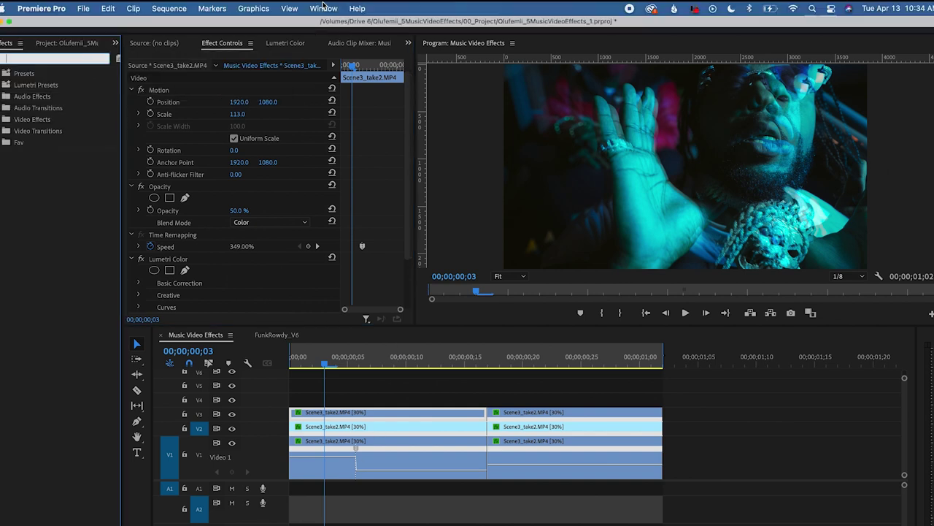
left_click(327, 8)
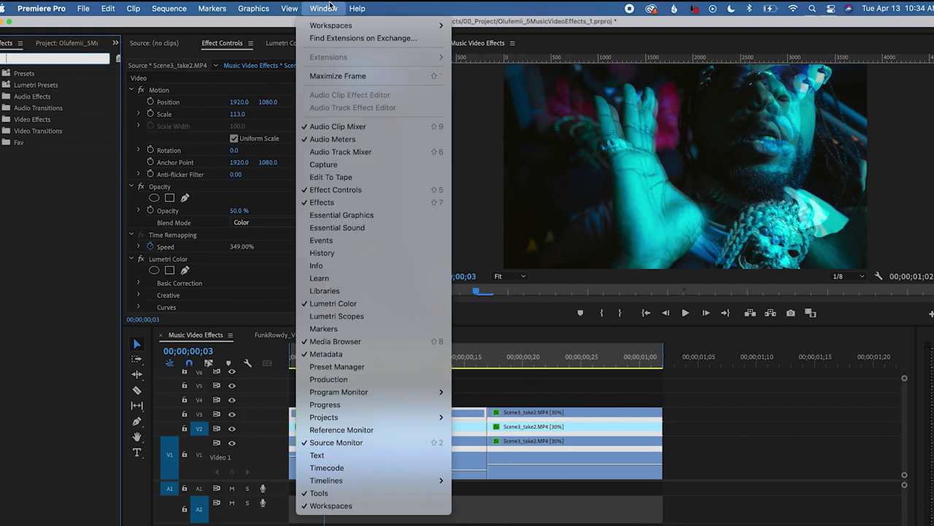
left_click(335, 207)
type("embis")
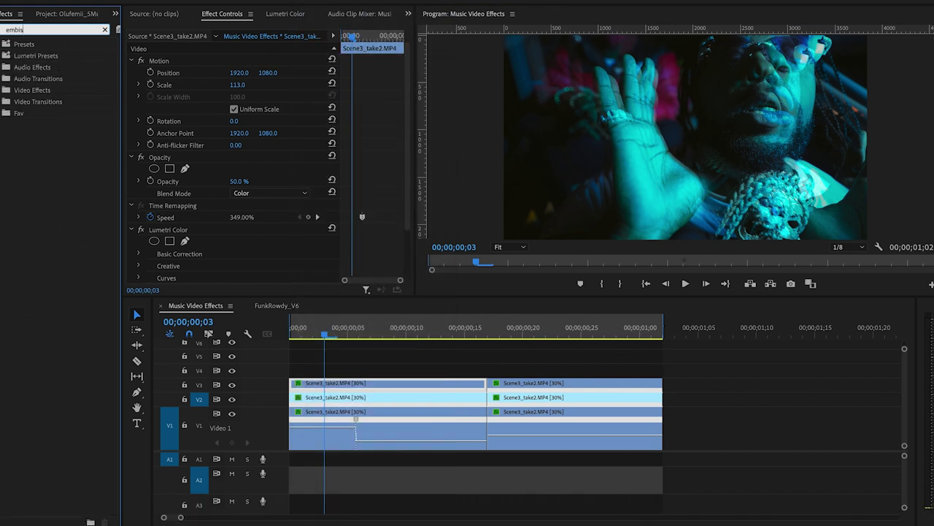
key("BackSpace")
key("BackSpace")
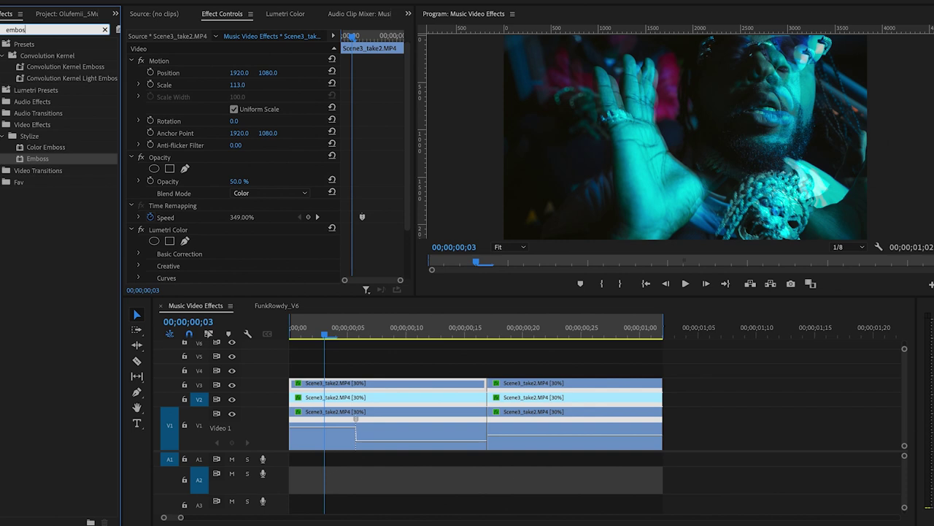
left_click_drag(22, 162, 338, 386)
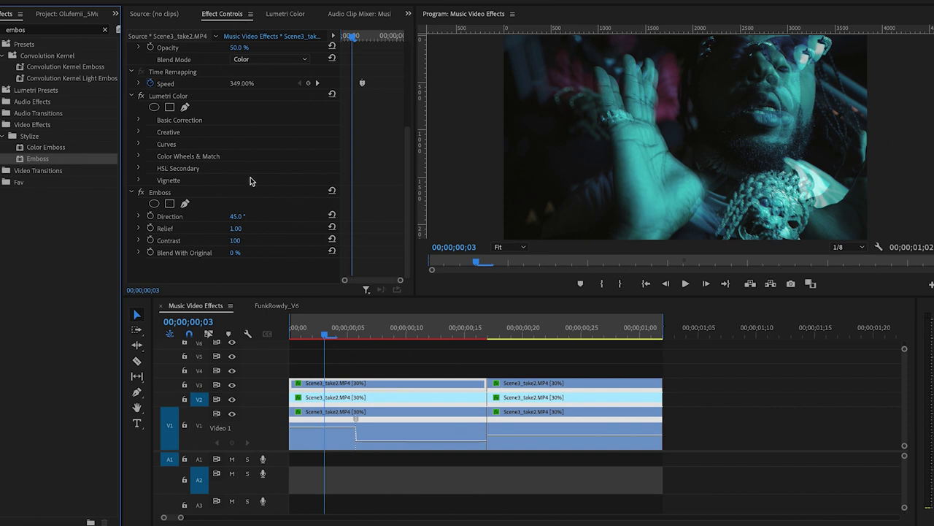
left_click(235, 229)
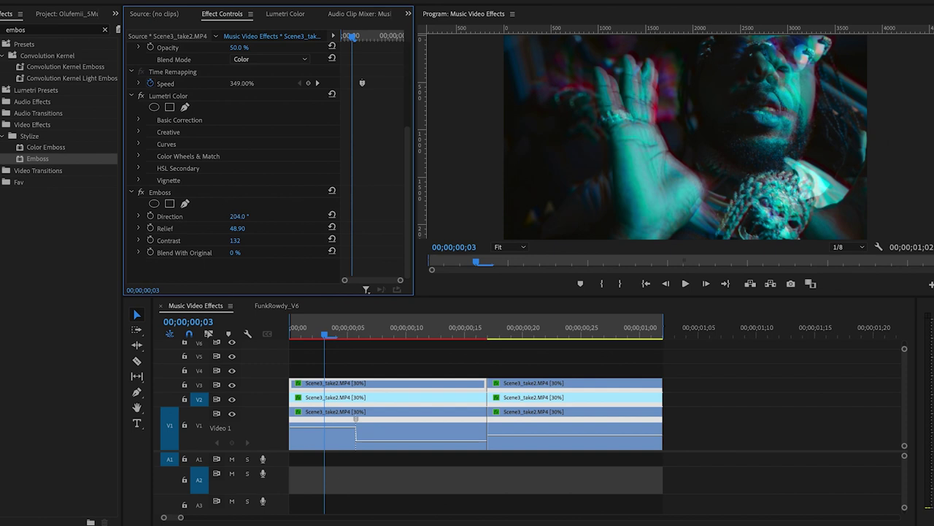
- Set the blend mode of the second clip on V3 to Color
left_click(538, 344)
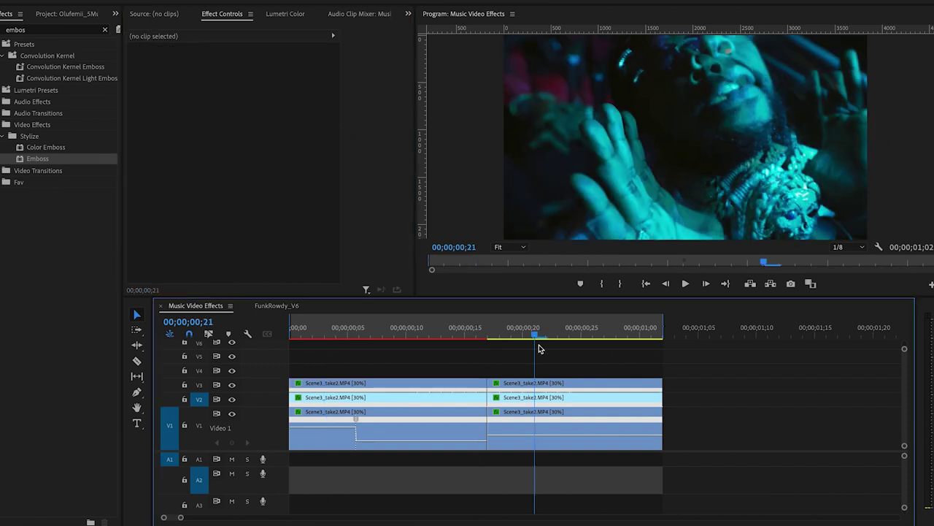
left_click(569, 386)
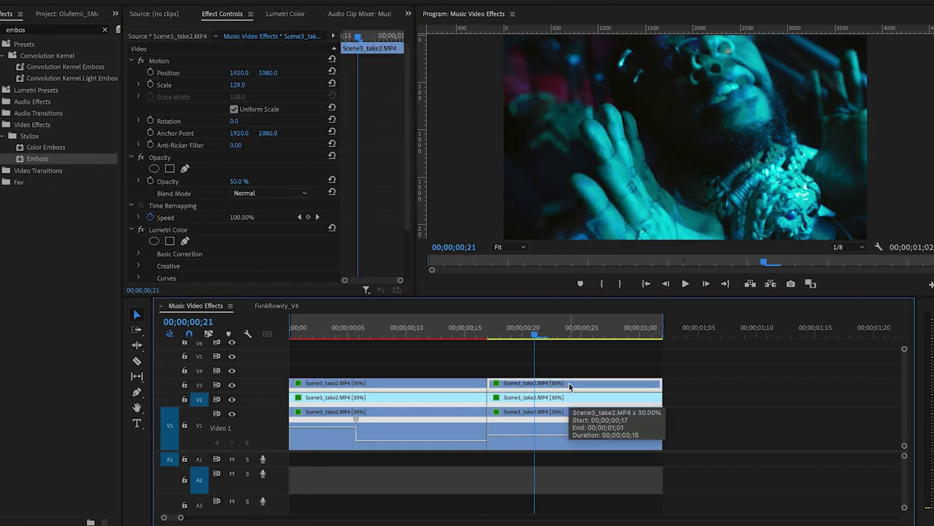
left_click(258, 194)
scroll(252, 325, "down", 1)
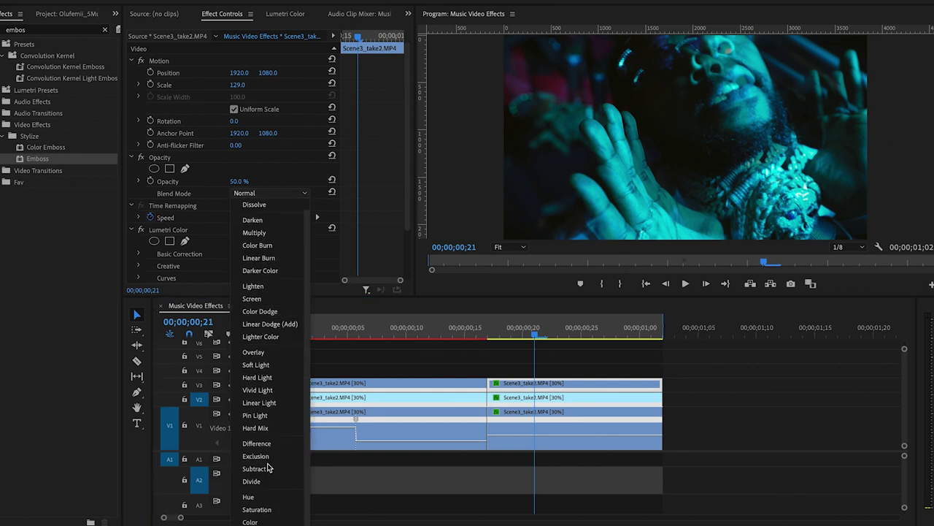
left_click(251, 522)
- Copy the Emboss effect from the first clip on V3
scroll(306, 270, "down", 3)
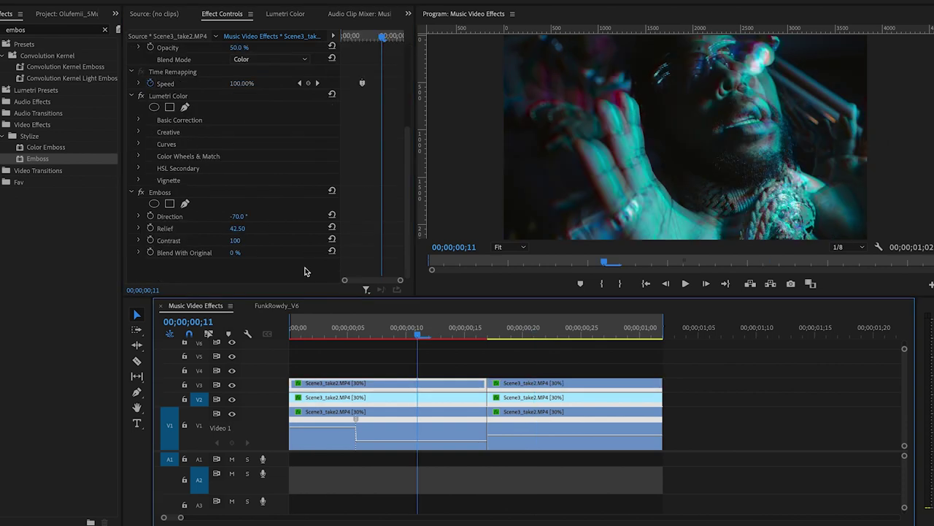
left_click(544, 336)
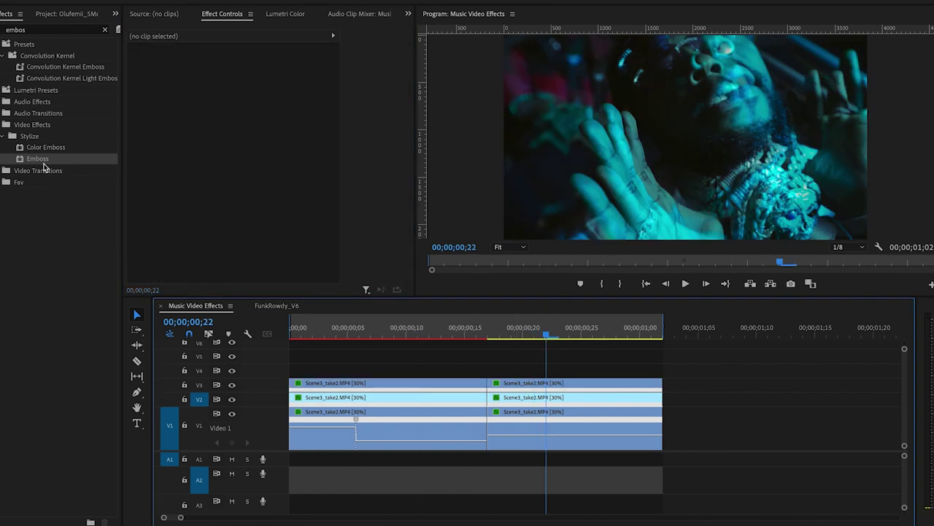
left_click(383, 333)
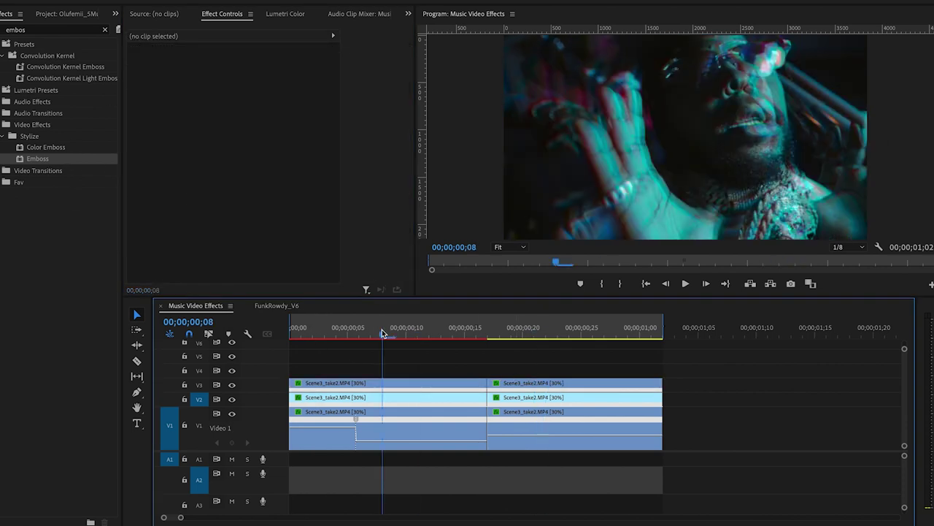
left_click(331, 387)
scroll(336, 226, "down", 5)
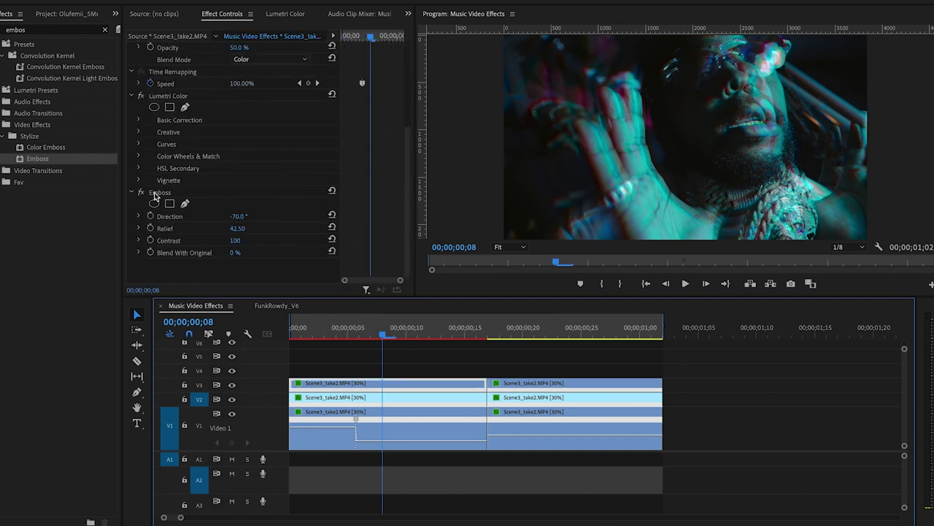
left_click(155, 194)
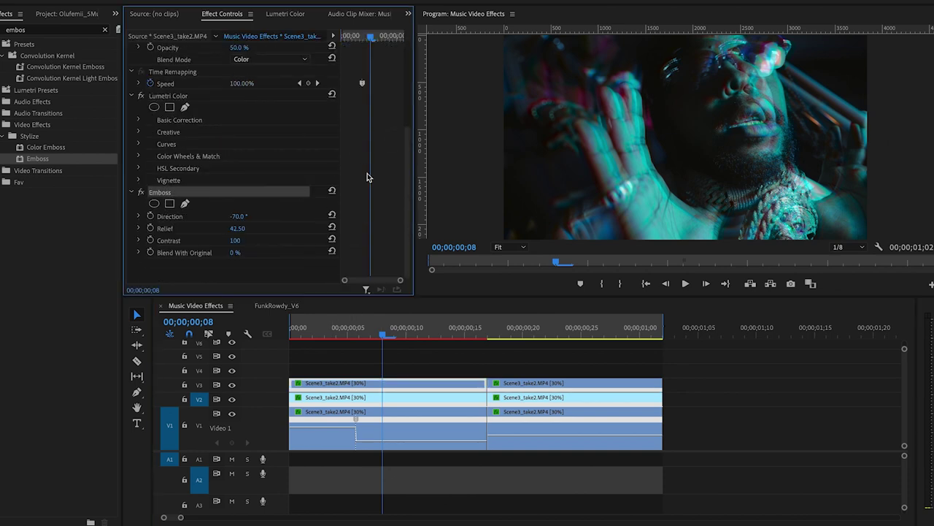
- Paste the copied Emboss effect onto the second clip on V3 and play back the result
left_click(549, 332)
left_click(595, 387)
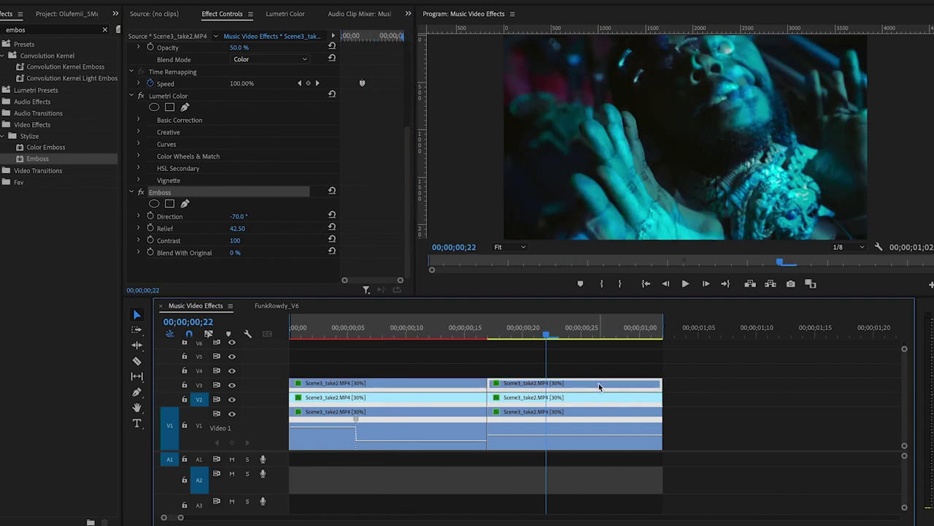
key("ctrl+s")
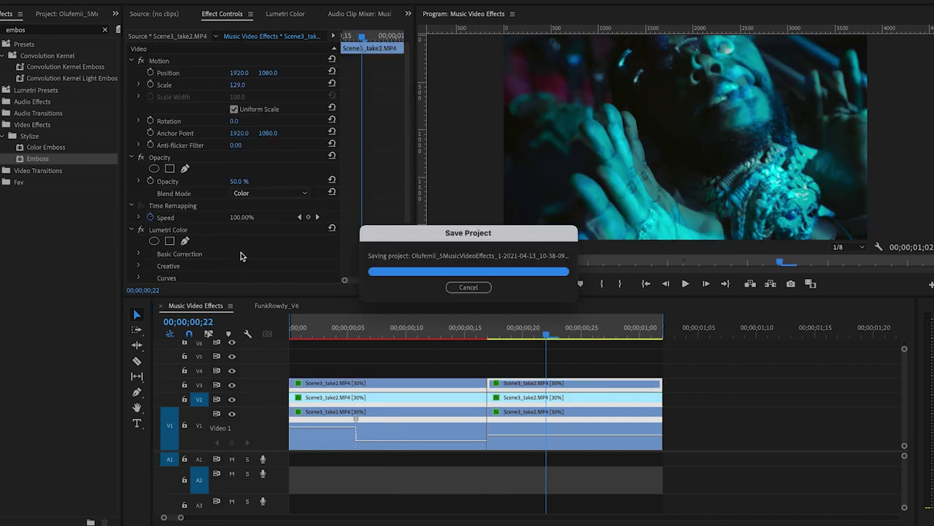
scroll(245, 267, "down", 2)
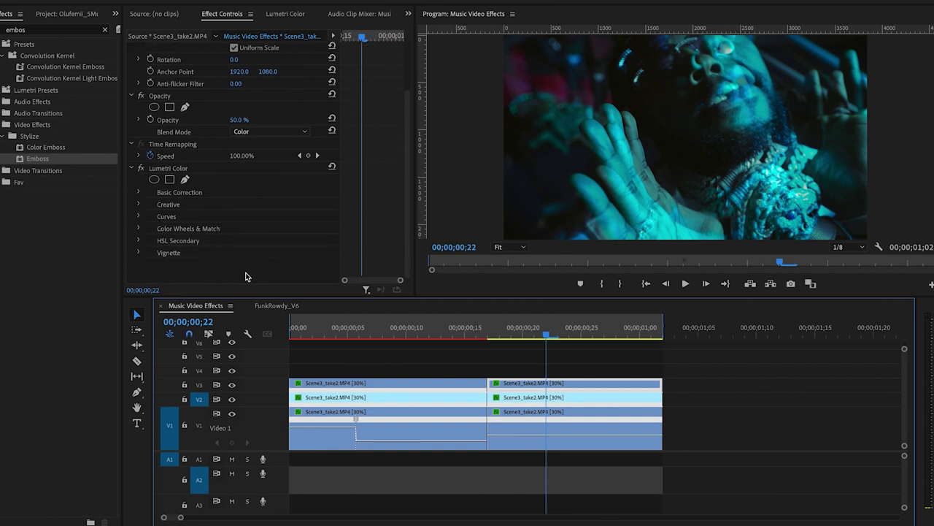
scroll(246, 275, "down", 3)
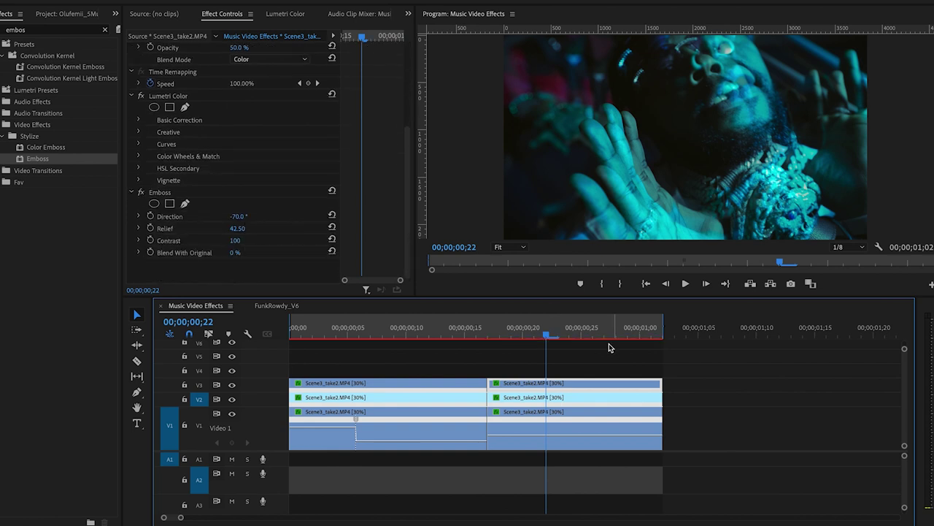
left_click(595, 324)
key("space")
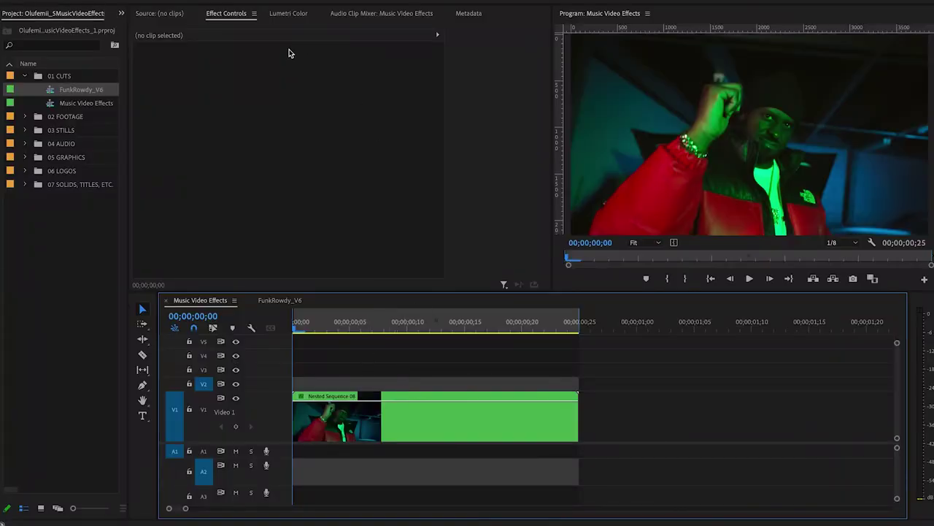
- Find the Directional Blur effect and apply it to the nested sequence clip on V1
left_click(136, 27)
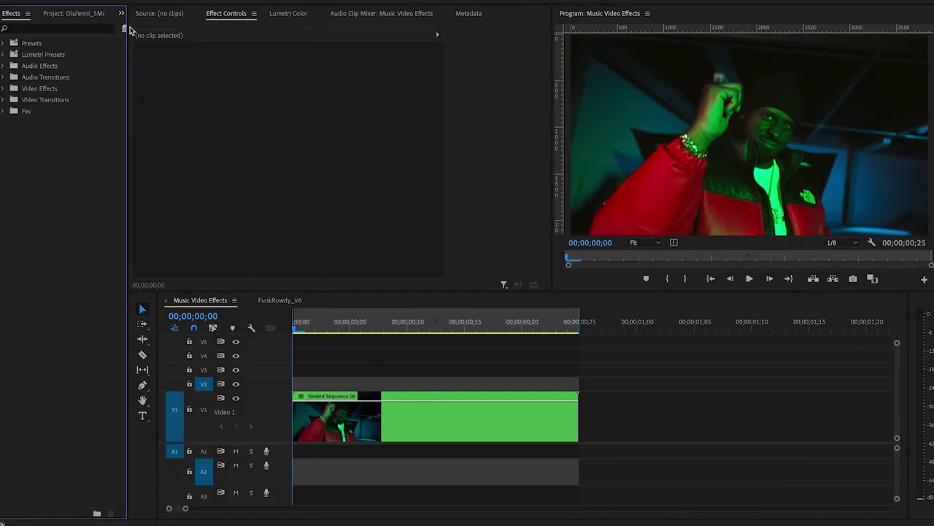
left_click(92, 28)
type("dir")
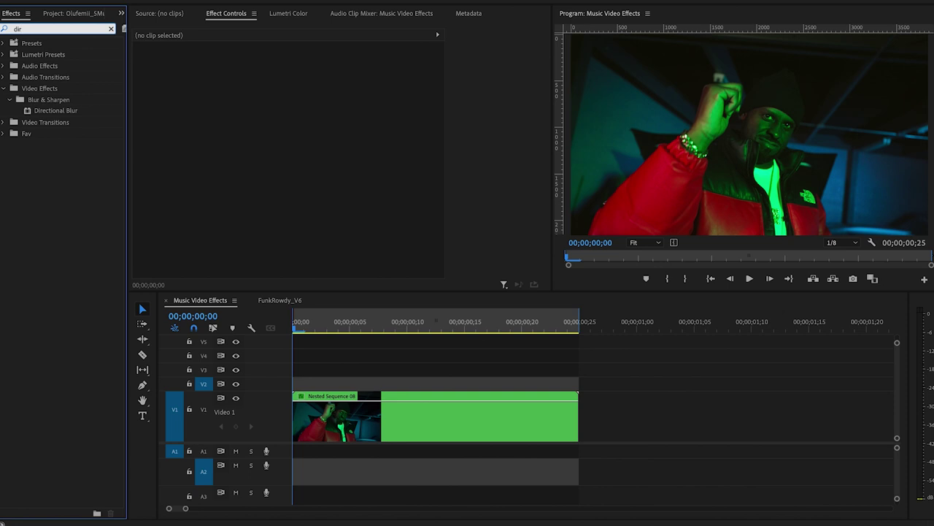
left_click(62, 111)
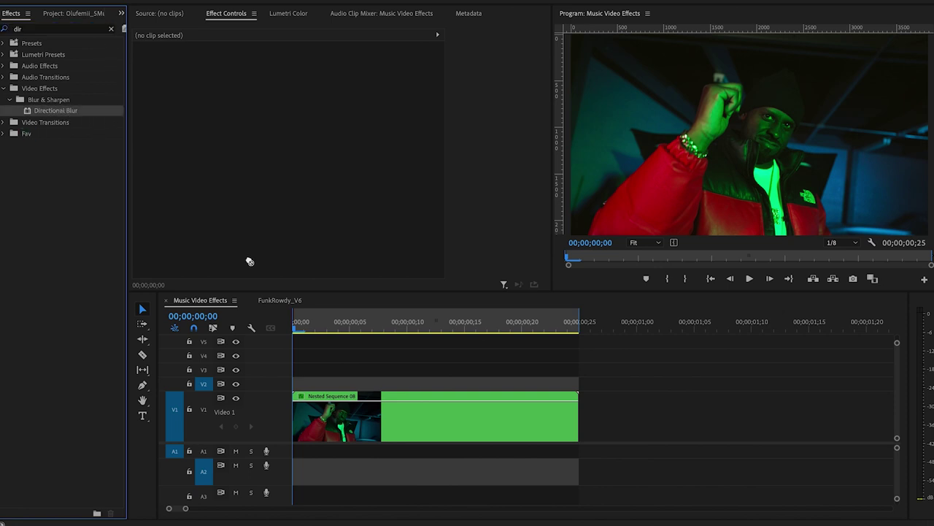
left_click_drag(248, 261, 321, 418)
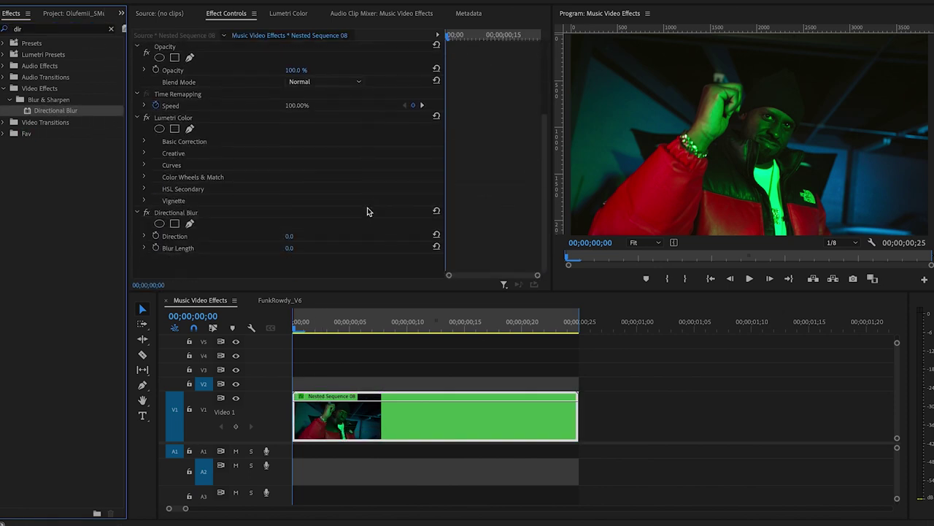
left_click(364, 365)
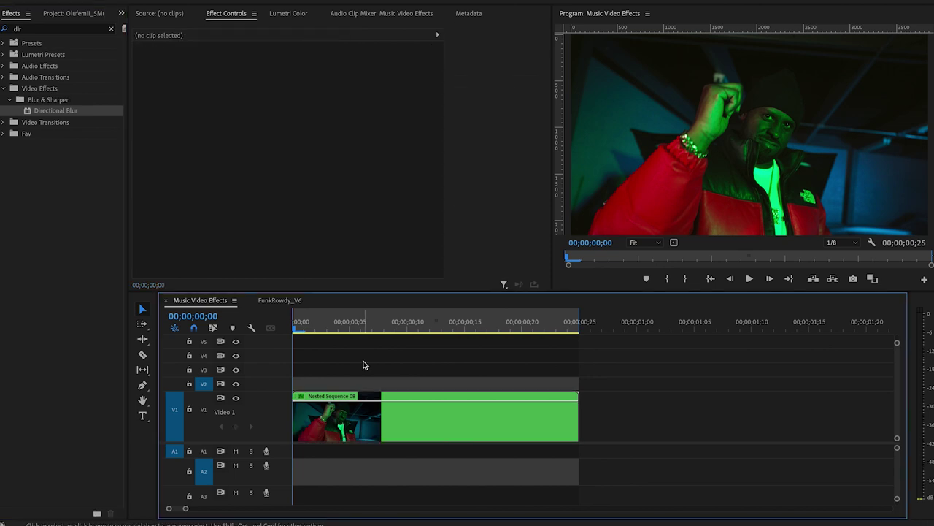
- Start keyframing the Directional Blur's Direction and Blur Length on the nested clip at 00;00;00;01, both at 0
left_click(312, 430)
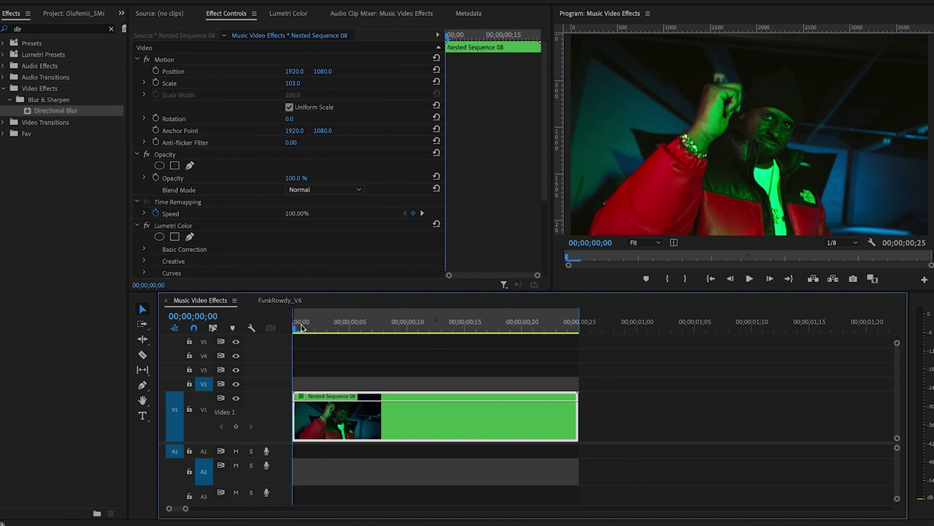
left_click_drag(301, 328, 310, 331)
scroll(244, 237, "down", 3)
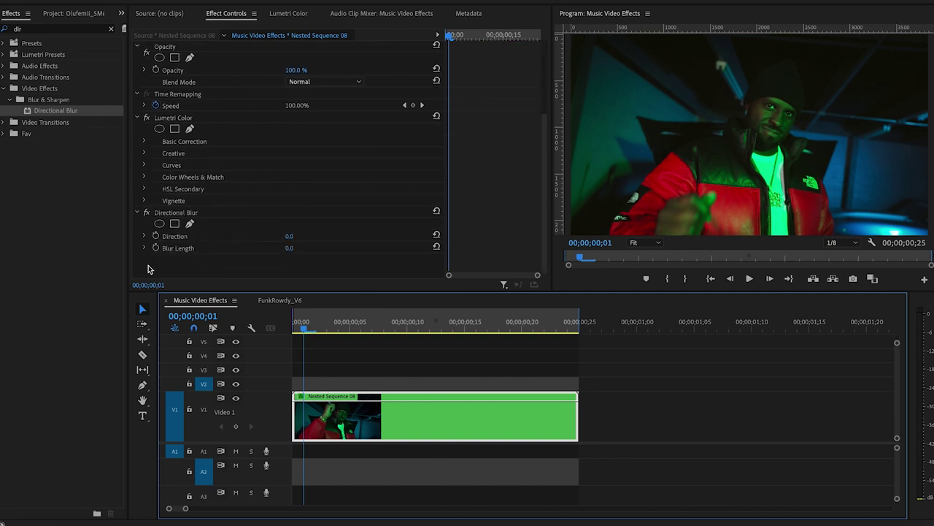
left_click(156, 235)
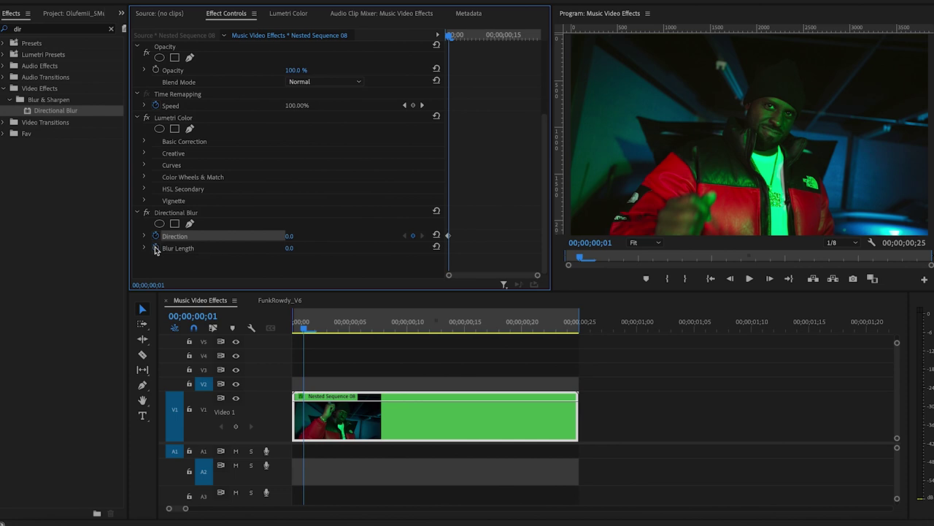
left_click(156, 247)
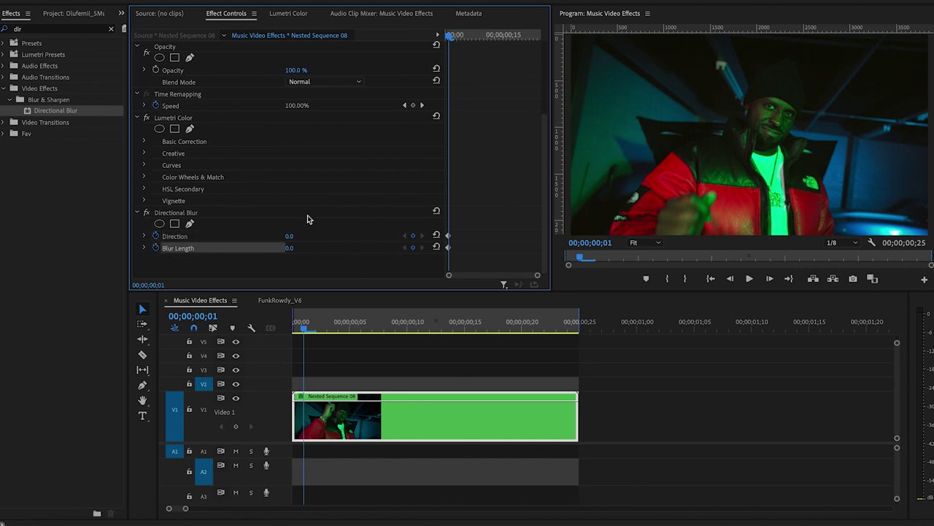
- At 00;00;00;02, set the Directional Blur's Direction to 45° and Blur Length to 40
key("Right")
left_click(290, 236)
type("45")
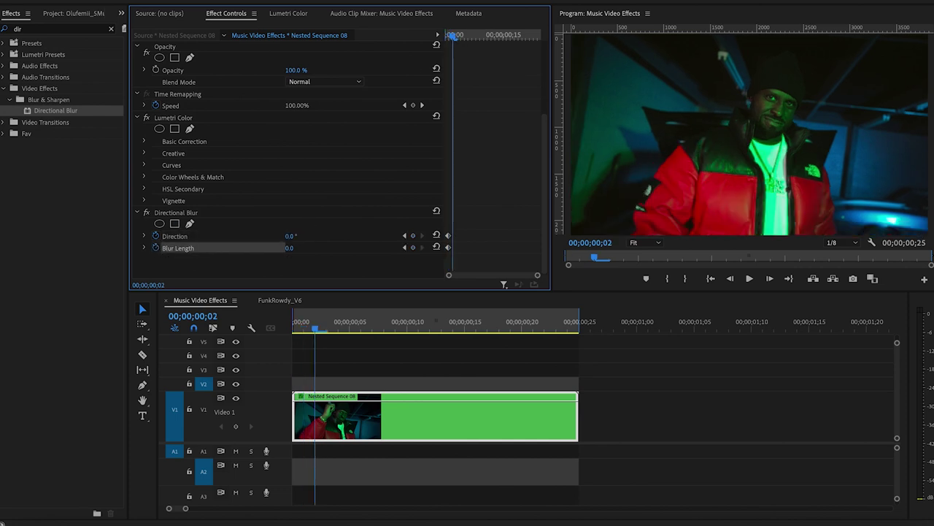
key("Return")
left_click_drag(290, 248, 318, 248)
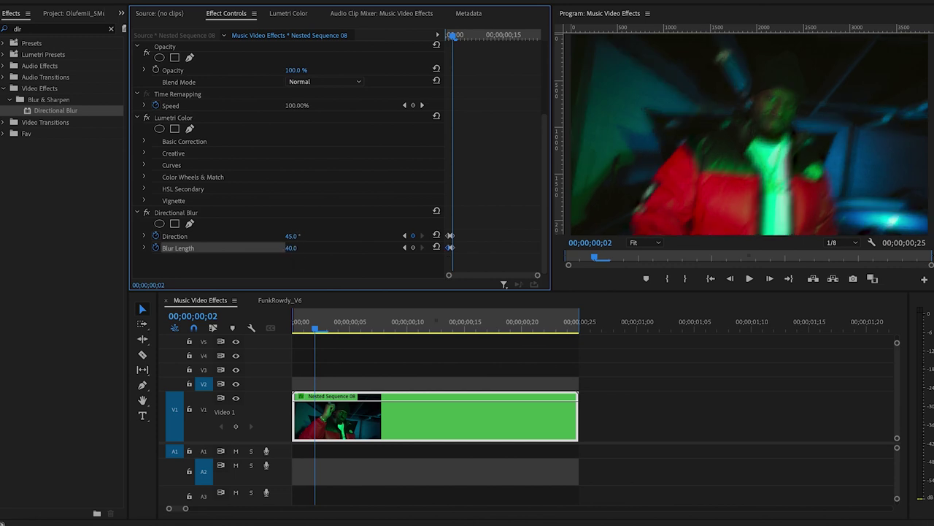
- At 00;00;00;04, set the Directional Blur's Direction and Blur Length to 0
left_click(458, 33)
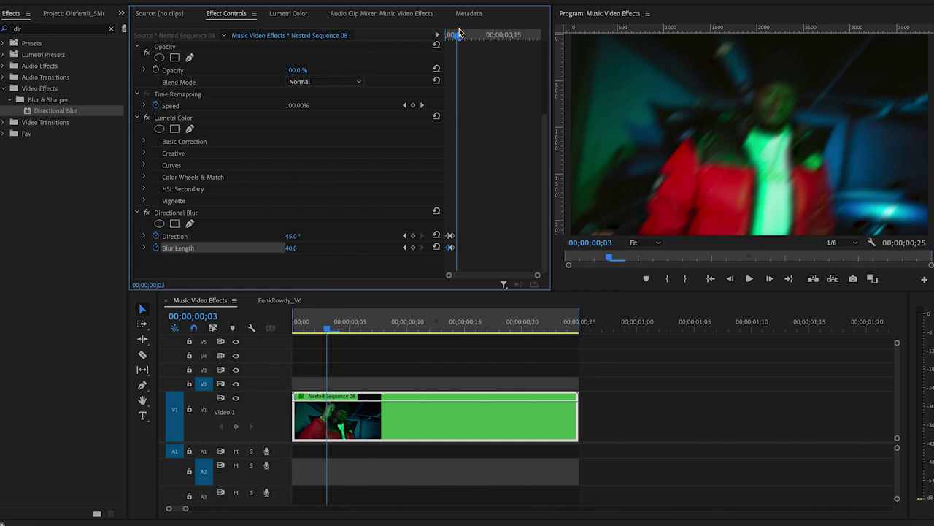
key("Left")
key("Right")
key("Right")
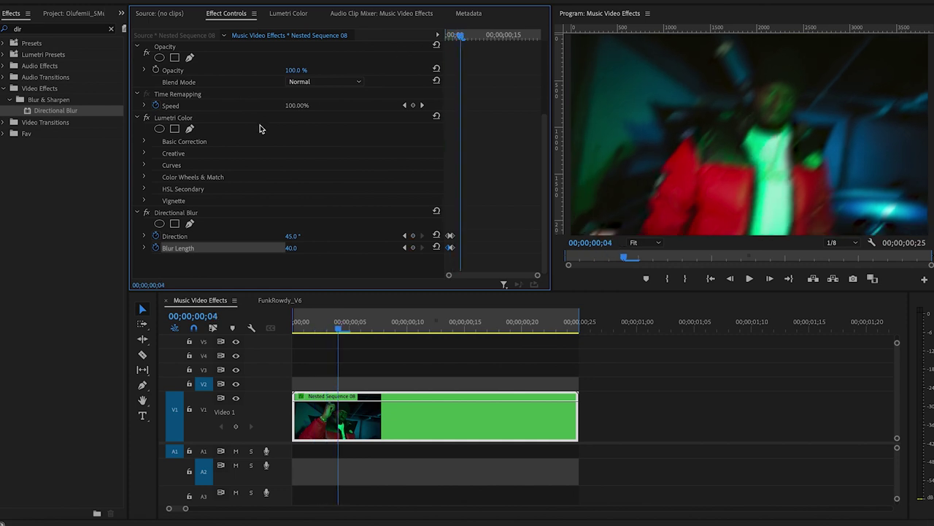
left_click(296, 234)
type("0")
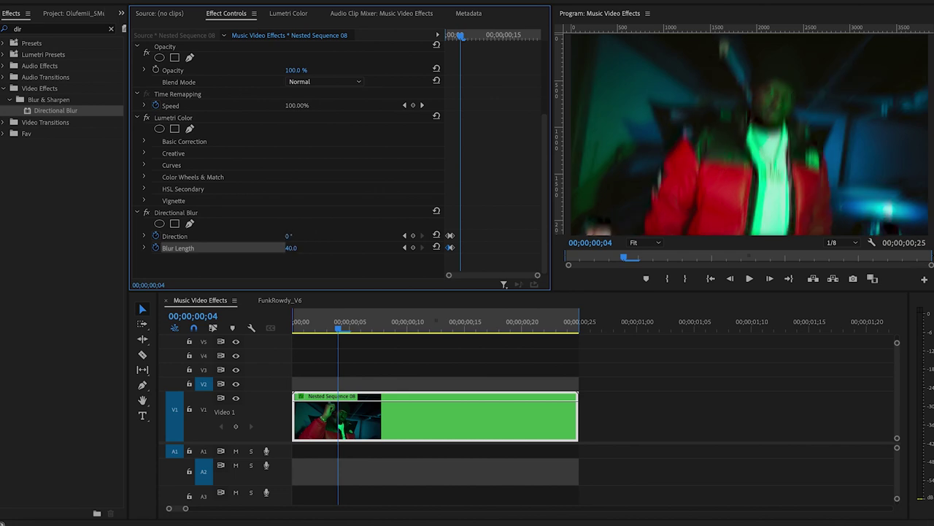
left_click(295, 248)
key("Return")
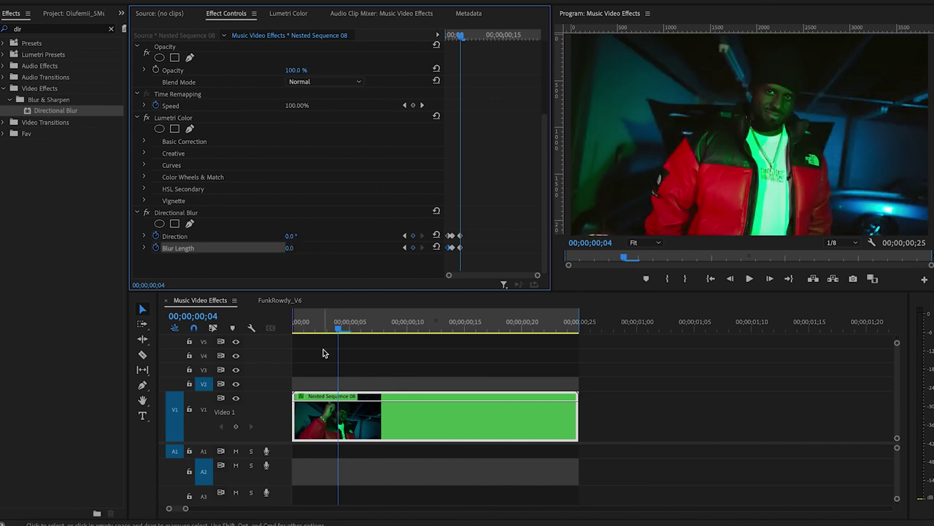
- Play the sequence from its start to preview the directional blur
left_click_drag(339, 323, 249, 323)
key("space")
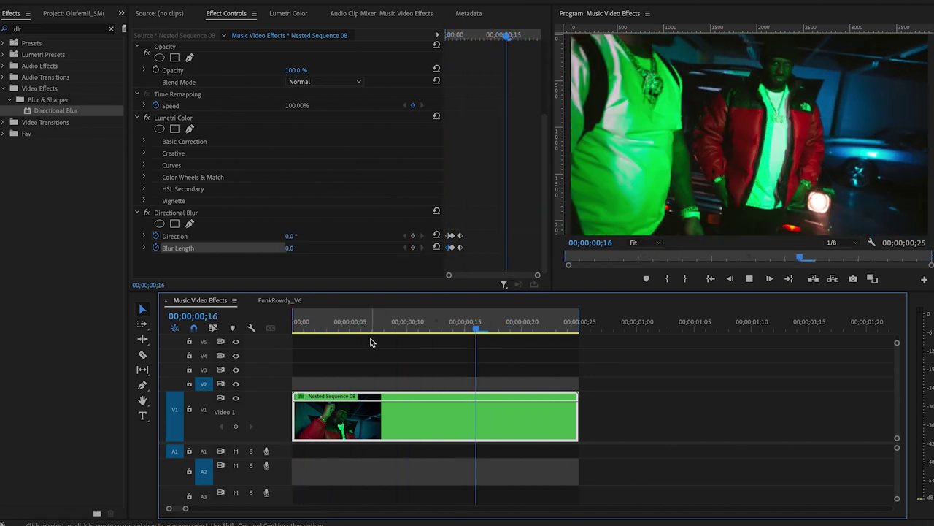
key("space")
- Move the last pair of Direction and Blur Length keyframes to 00;00;00;07 and play back the slower blur fade
left_click_drag(467, 34, 453, 35)
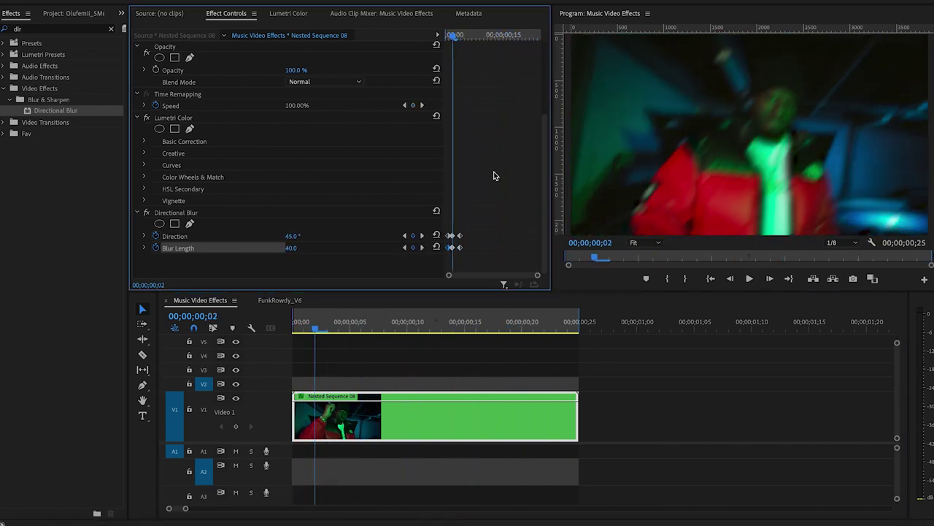
left_click_drag(494, 175, 458, 252)
left_click_drag(459, 251, 470, 251)
key("space")
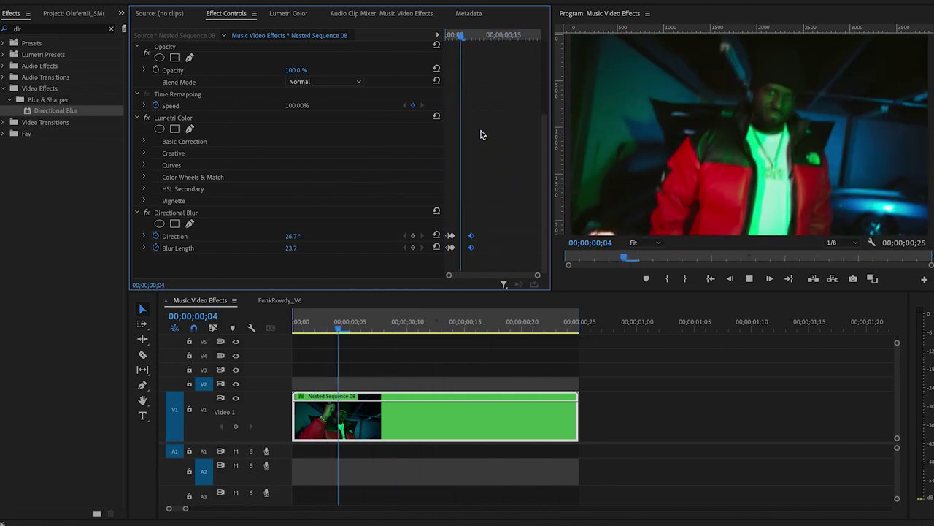
key("space")
- Keyframe Direction and Blur Length at 0 on 00;00;00;17, and set them to 36° and 47 at 00;00;00;18
left_click_drag(467, 333, 490, 332)
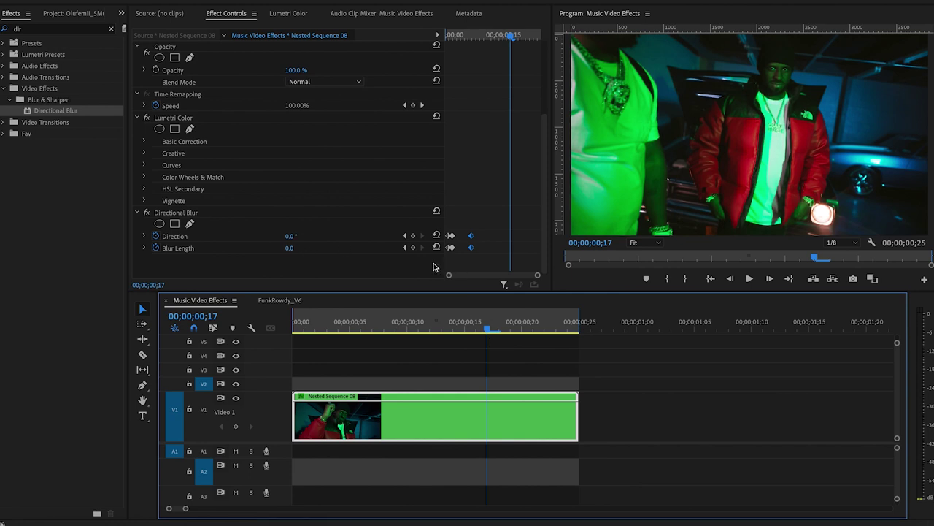
left_click(412, 248)
left_click(412, 236)
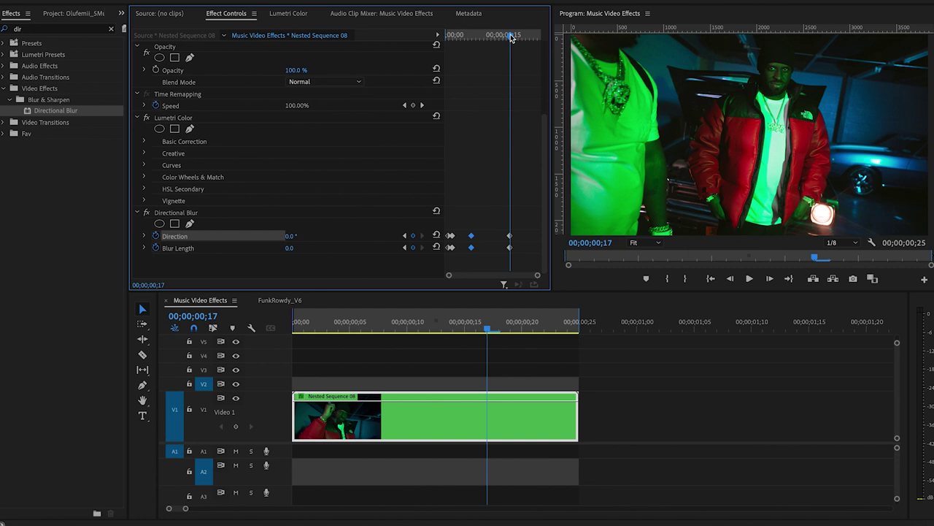
left_click_drag(513, 38, 516, 38)
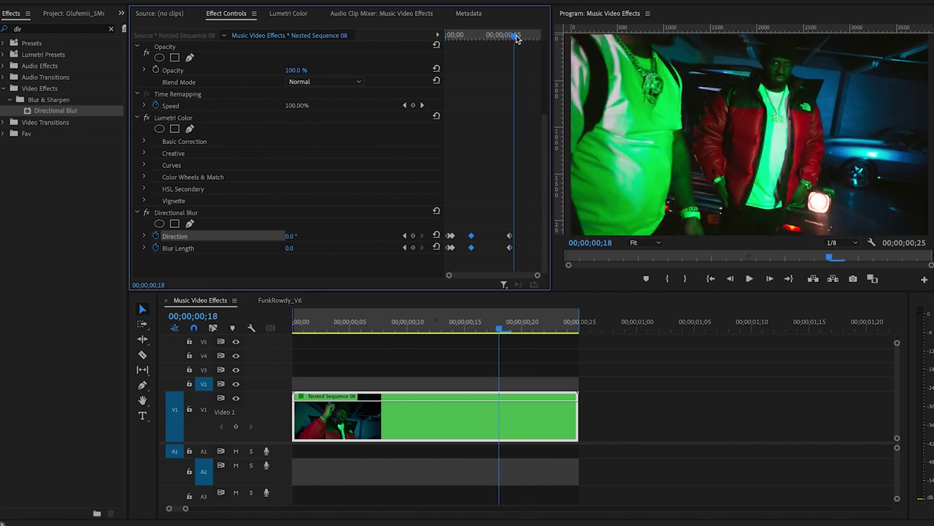
left_click_drag(292, 248, 316, 209)
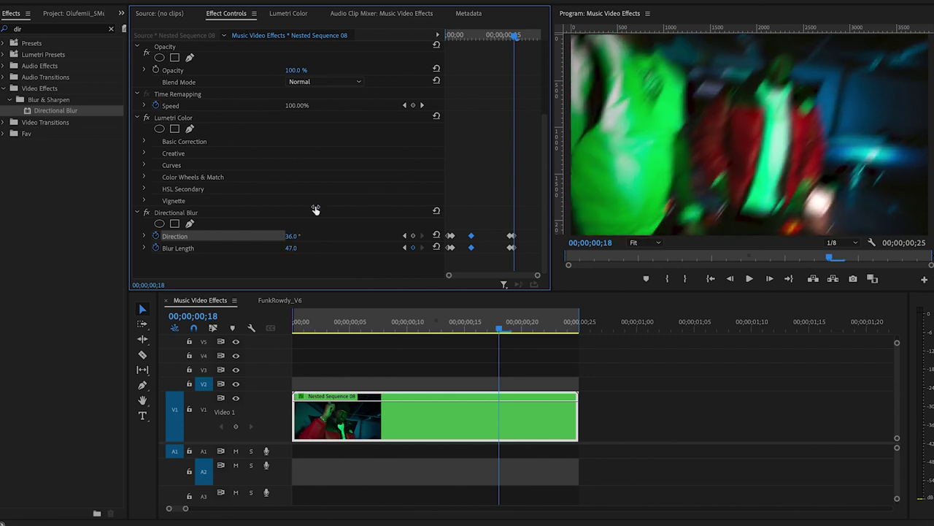
- At 00;00;00;20, set Direction and Blur Length to 0, and scrub back toward the clip's start
left_click_drag(516, 37, 522, 40)
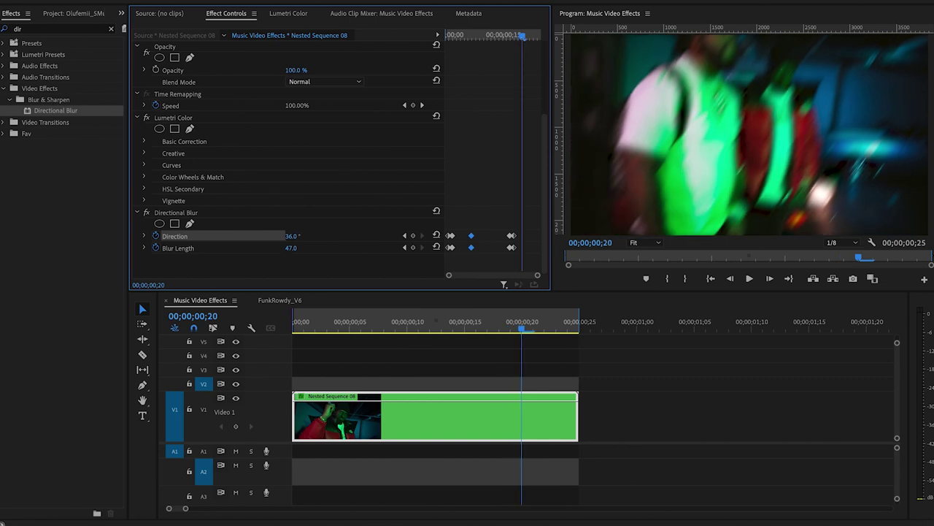
left_click(295, 235)
key("Return")
left_click(300, 247)
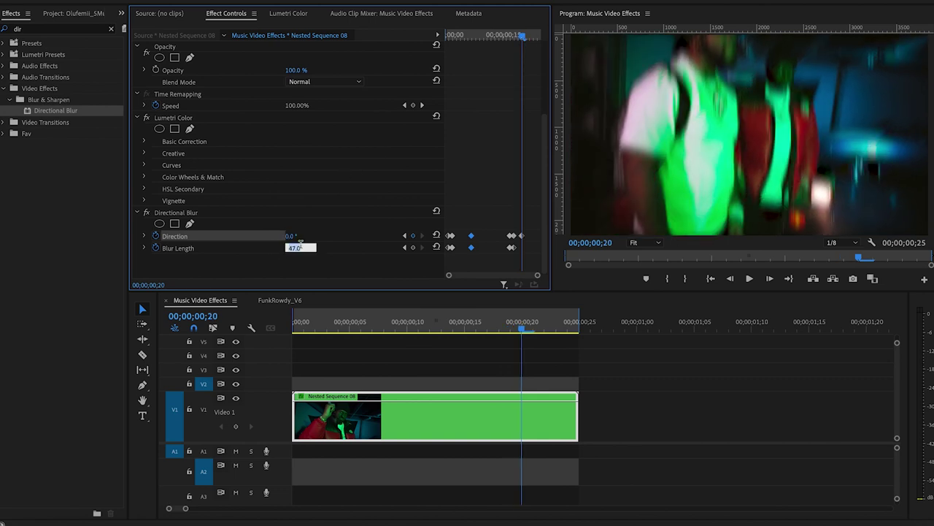
type("0")
key("Return")
left_click_drag(513, 324, 306, 327)
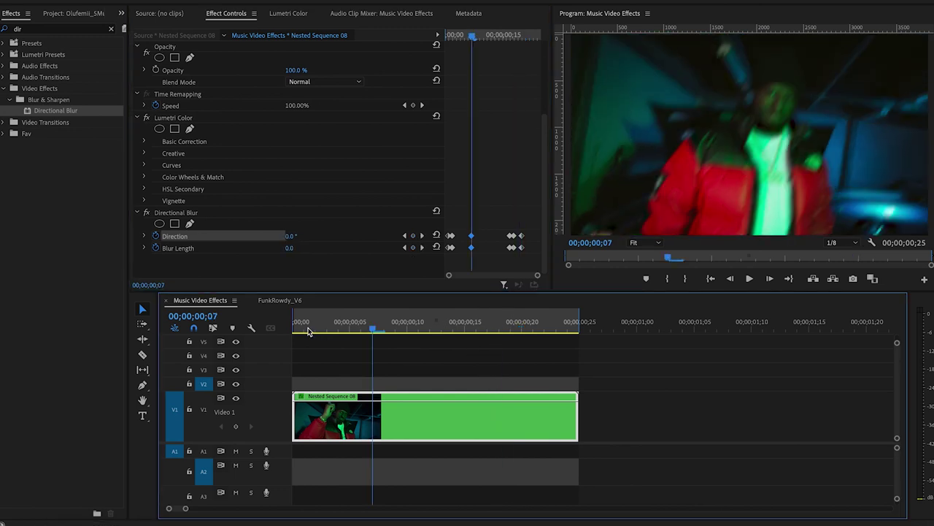
- Play back the blur, move the last Direction and Blur Length keyframe pair to 00;00;00;22, and replay it
key("space")
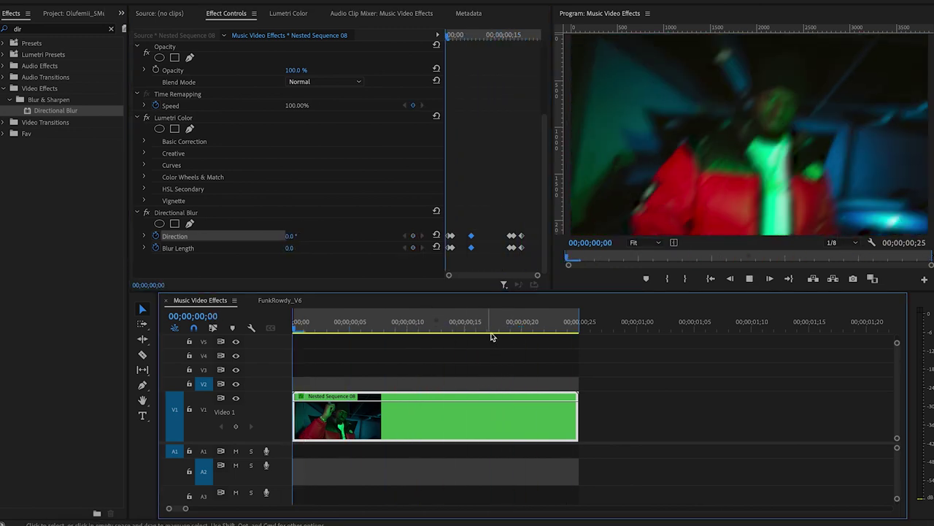
key("space")
left_click_drag(528, 224, 530, 249)
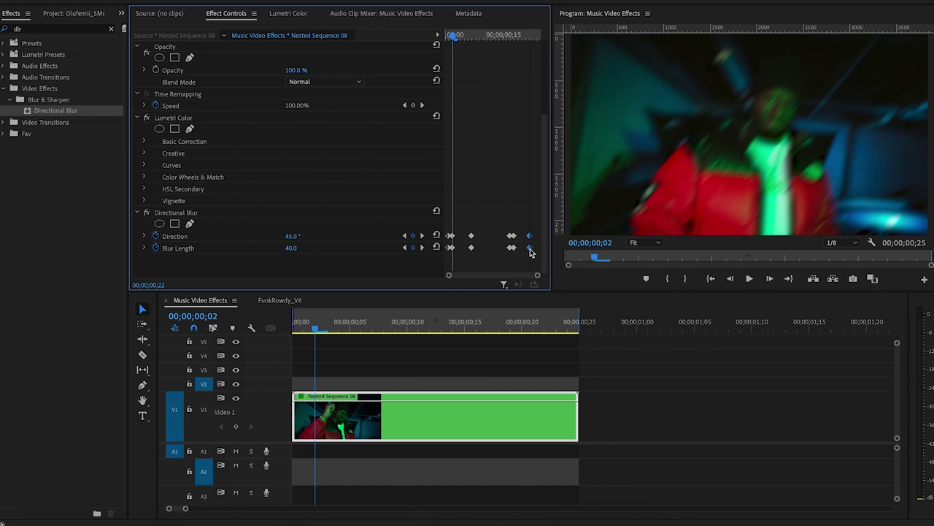
key("space")
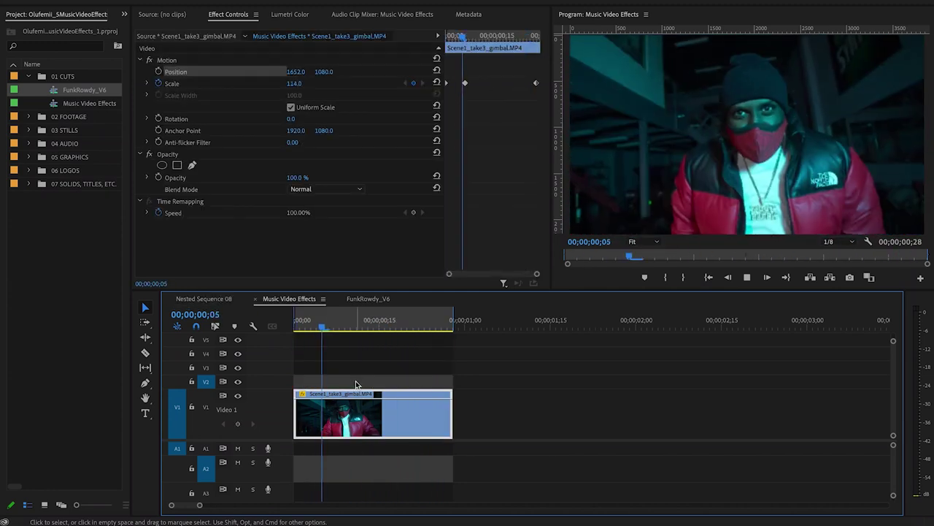
- Stop playback and duplicate the Scene1_take3_gimbal.MP4 clip from V1 onto V2 directly above the original
key("space")
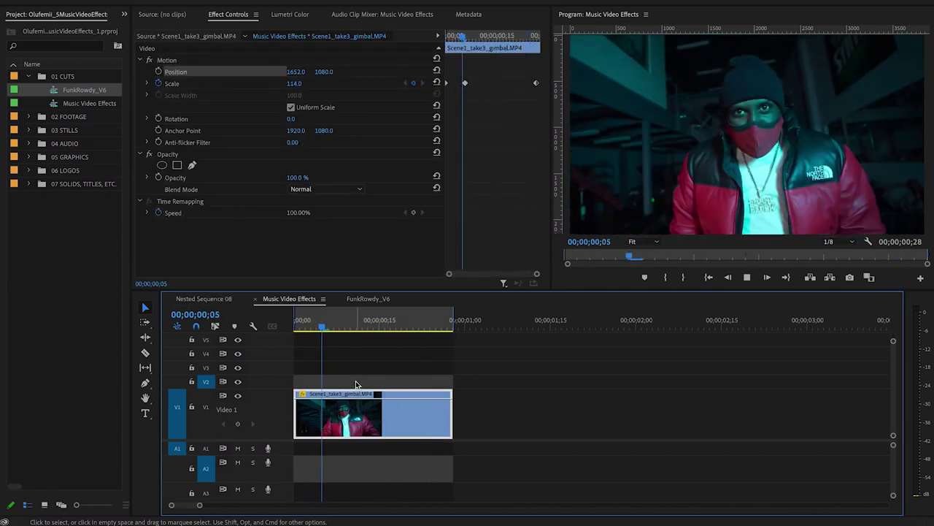
left_click(376, 371)
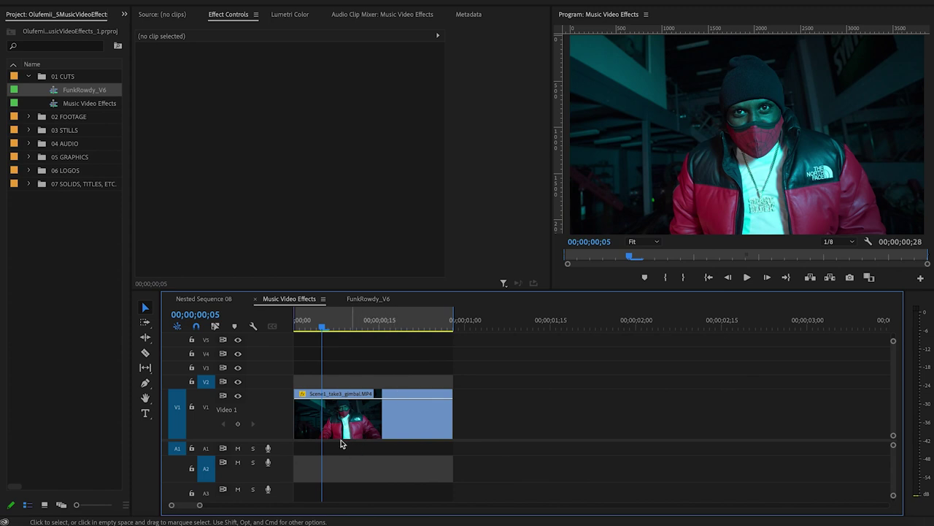
left_click(351, 404)
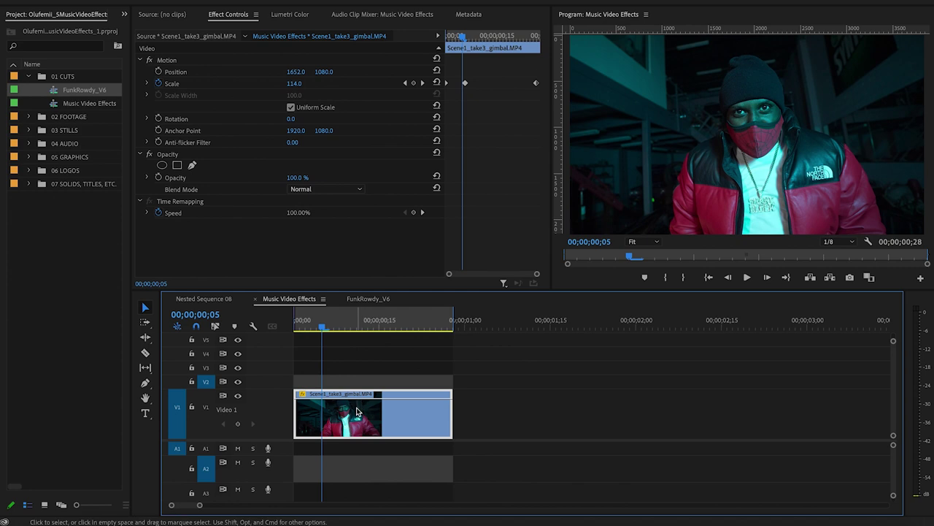
left_click_drag(358, 412, 358, 385)
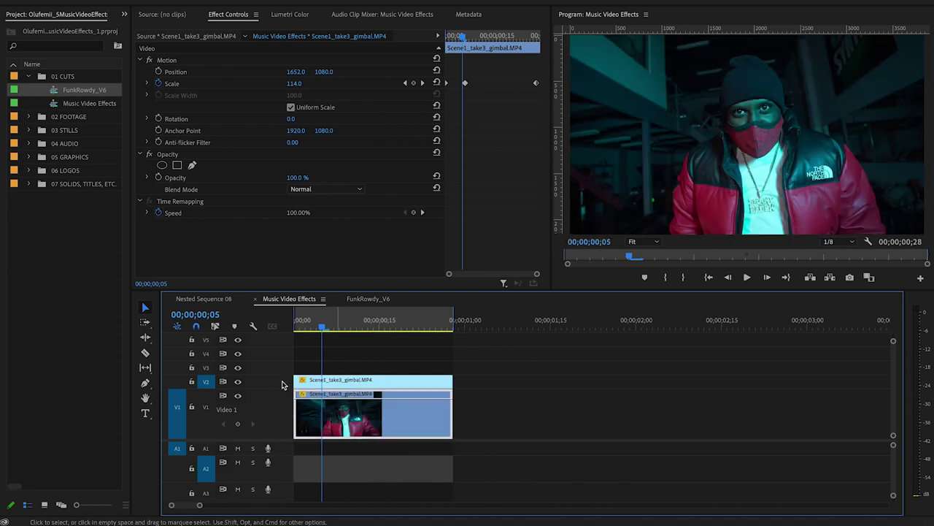
left_click(342, 367)
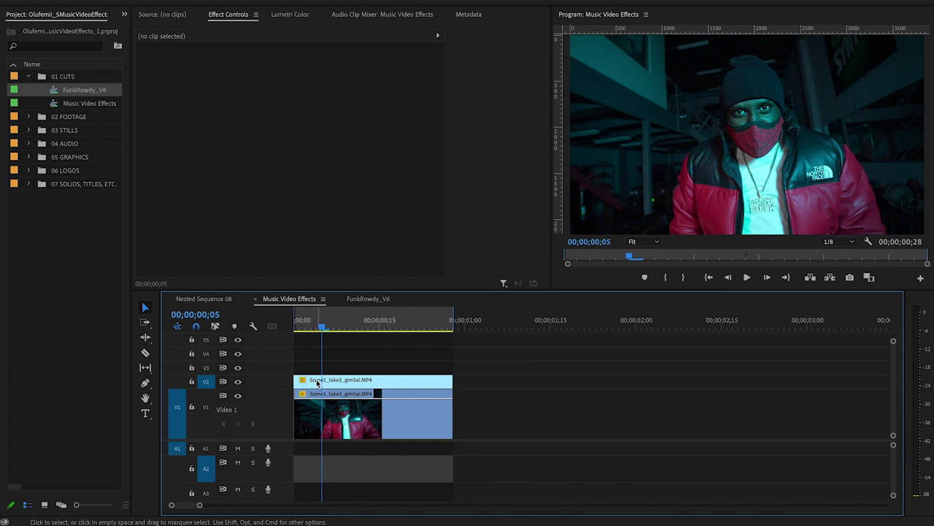
- Set the V2 copy's blend mode to Lighten and its horizontal position to 487, and check a frame around 00;00;00;16
left_click(316, 381)
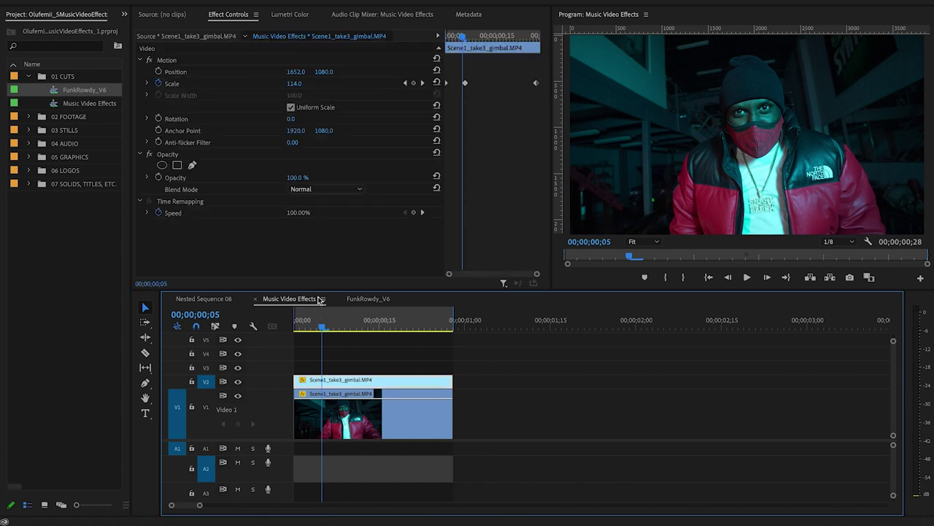
left_click(338, 190)
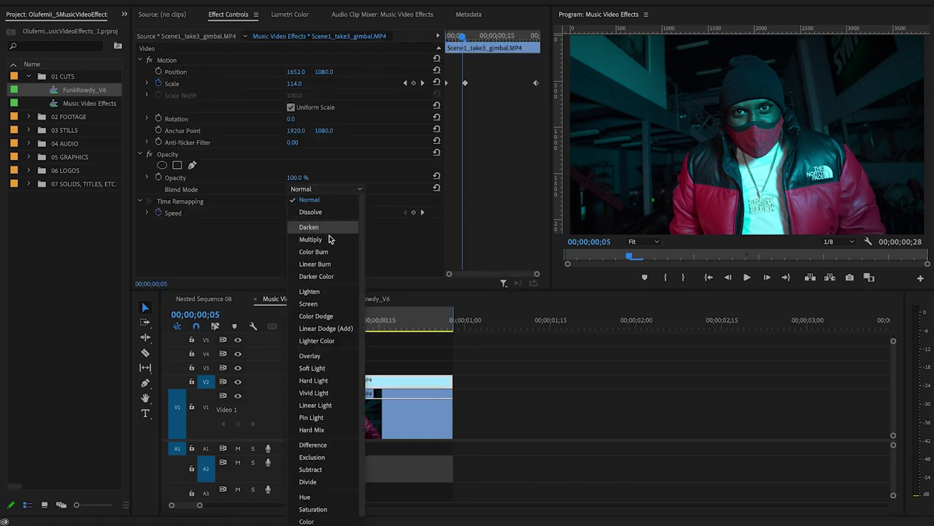
left_click(318, 293)
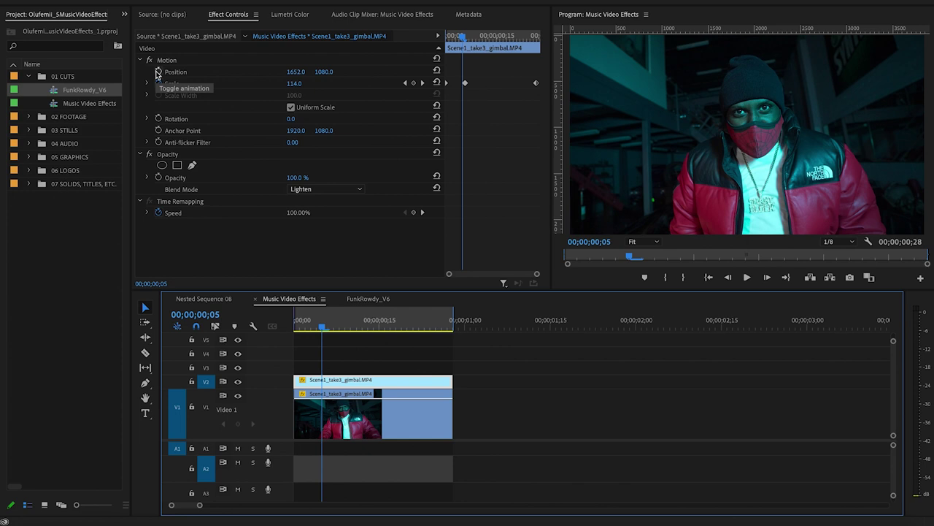
left_click_drag(296, 71, 149, 72)
left_click(386, 324)
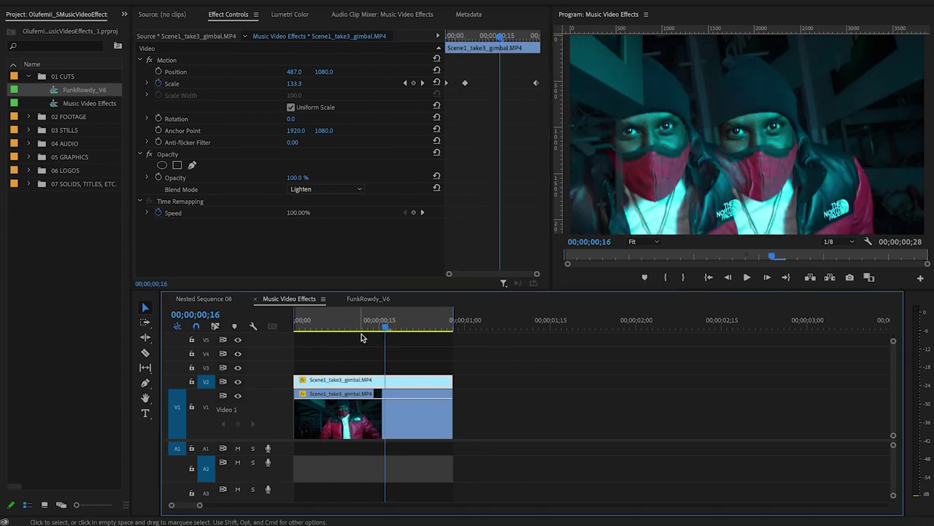
left_click(347, 362)
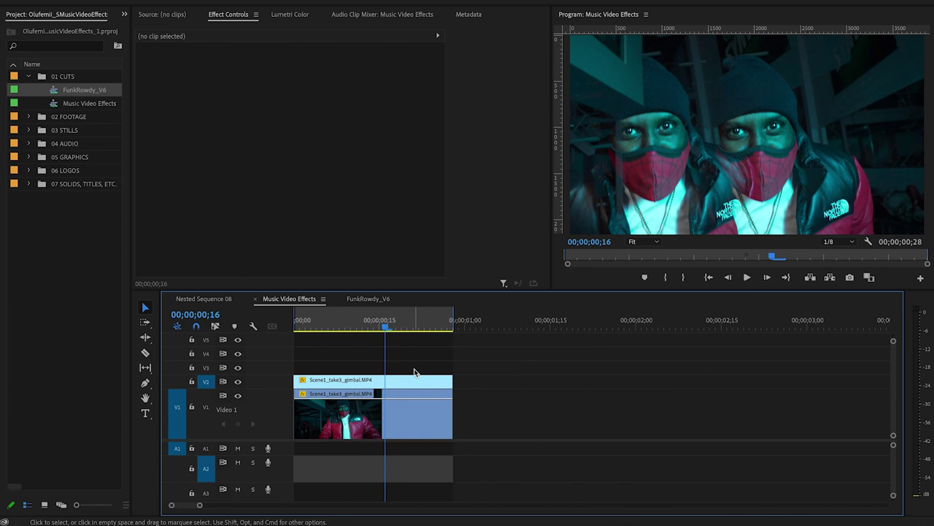
- Duplicate the V2 clip onto V3, set the new copy's horizontal position to 2912, and scrub through the sequence
left_click(336, 380)
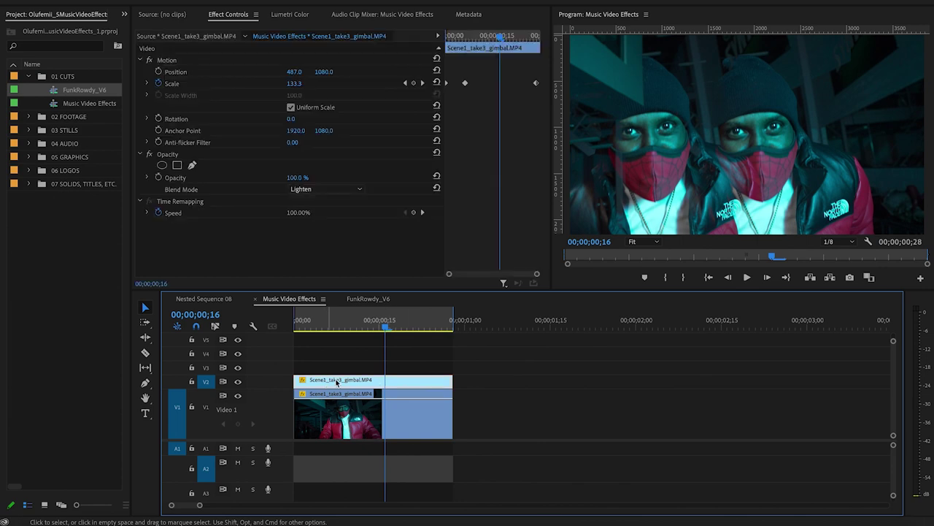
left_click_drag(336, 382, 339, 369)
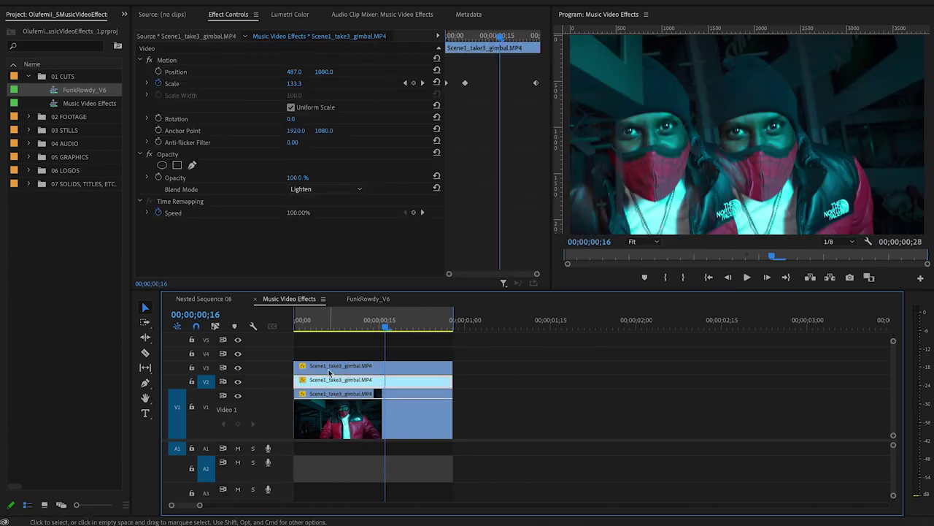
left_click_drag(294, 72, 473, 72)
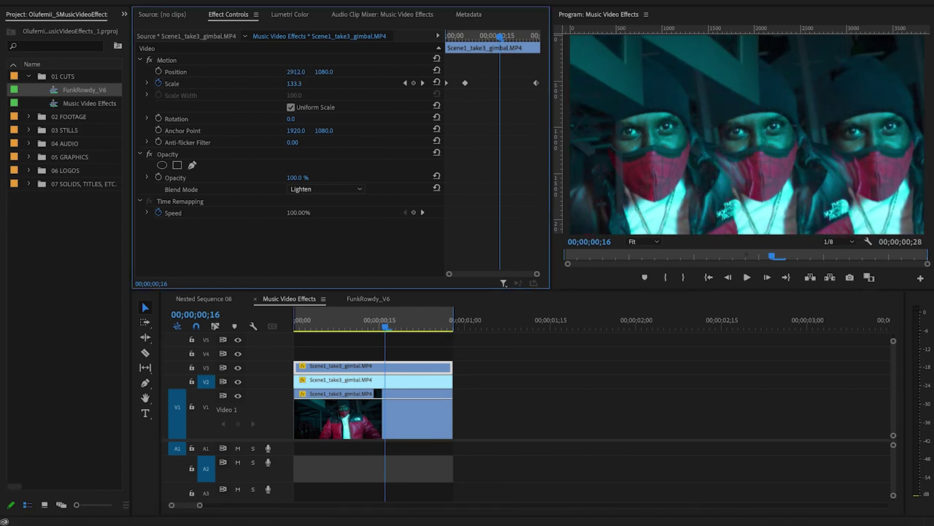
left_click_drag(386, 327, 412, 333)
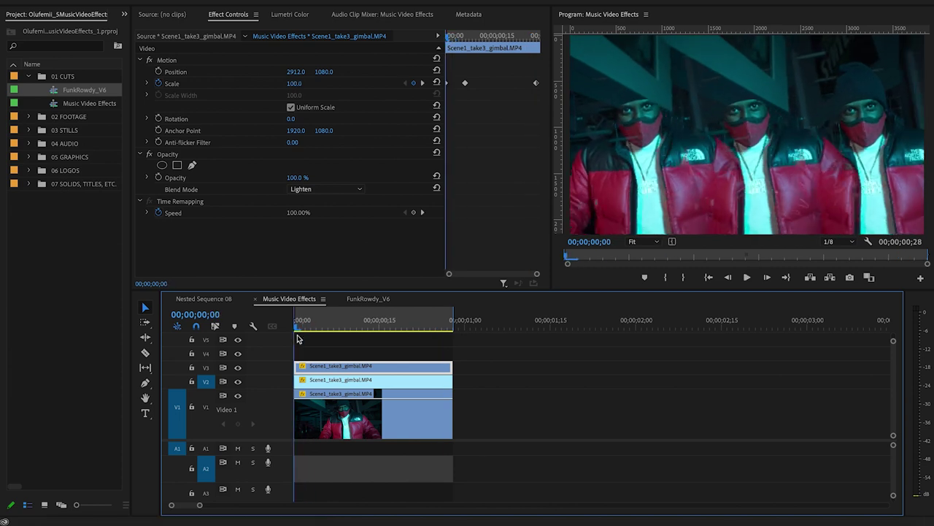
- Razor-cut the V3 and V2 copies at two points each
left_click(312, 332)
key("c")
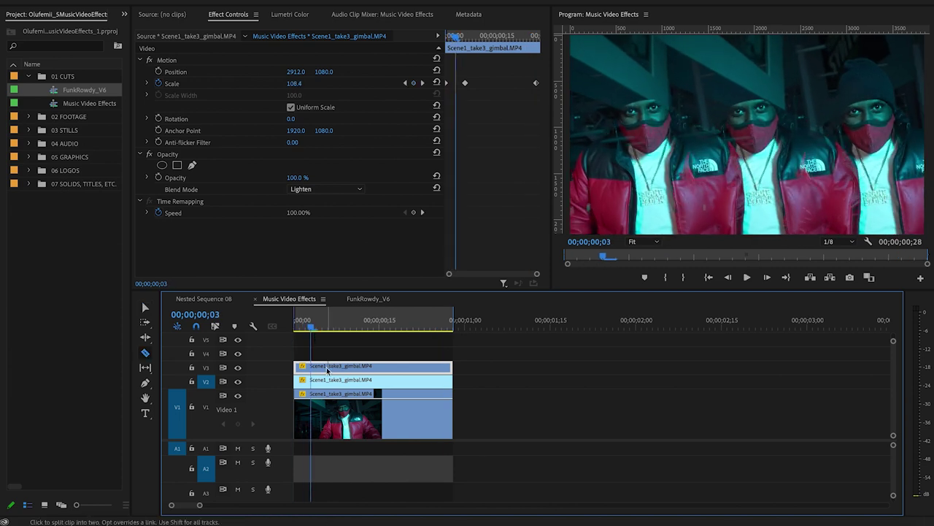
left_click(328, 367)
left_click(376, 366)
left_click(375, 379)
left_click(404, 379)
key("v")
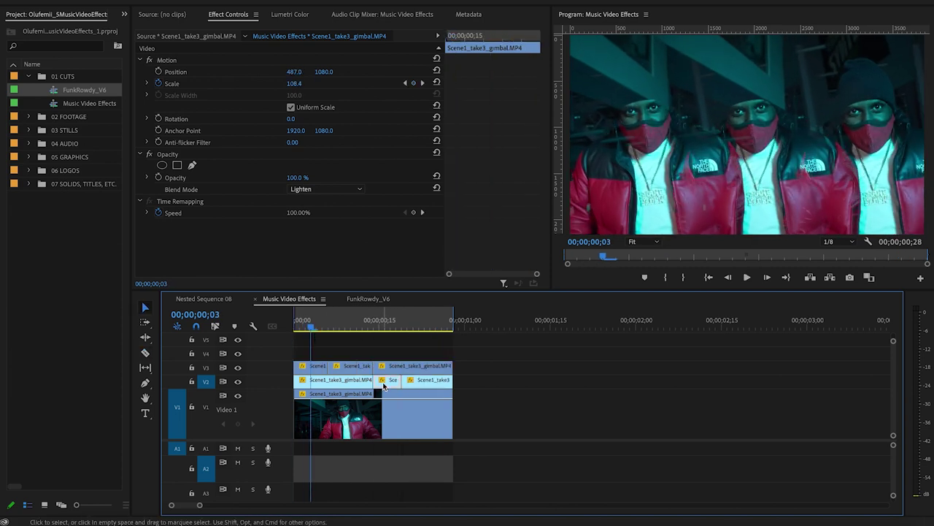
- Delete the middle segments of the V2 and V3 copies and play the sequence
left_click(387, 380)
key("Delete")
left_click(357, 366)
key("Delete")
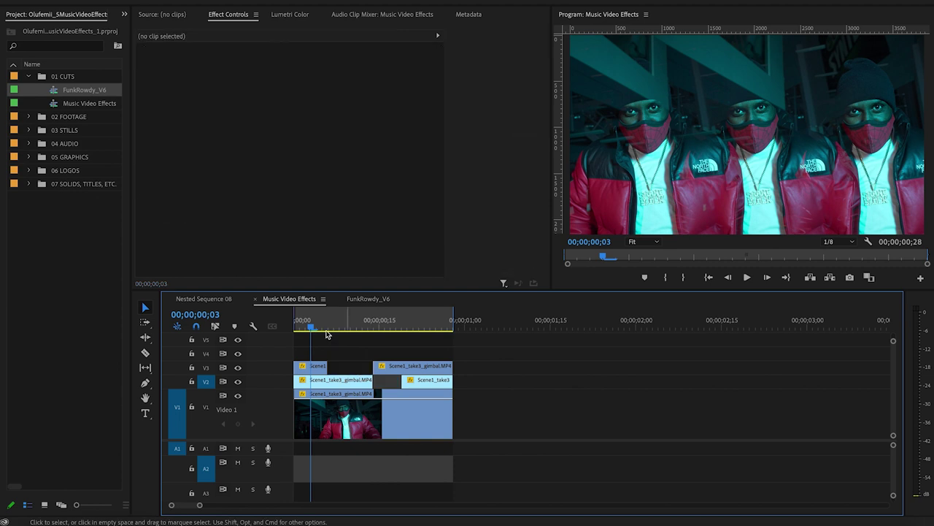
key("space")
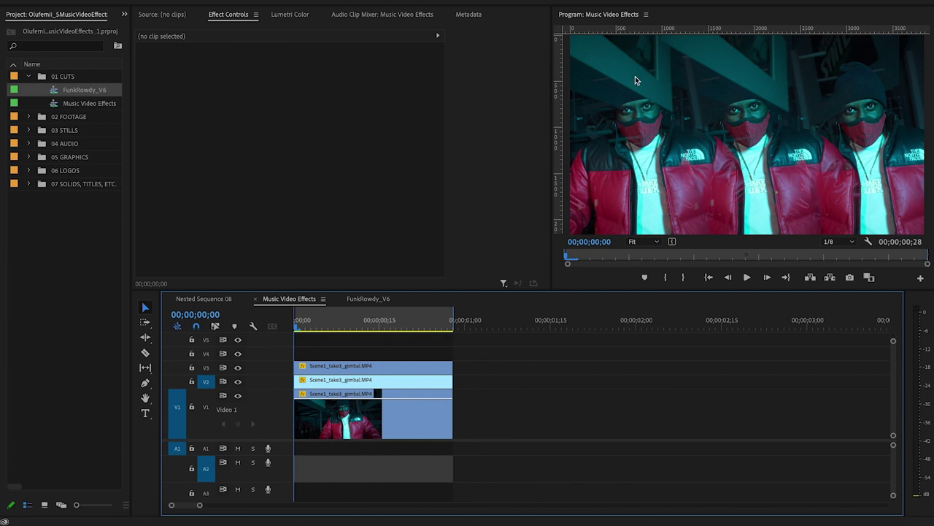
- Draw a closed free-form bezier opacity mask around the rightmost figure on the V3 clip, and play the masked result
left_click(326, 365)
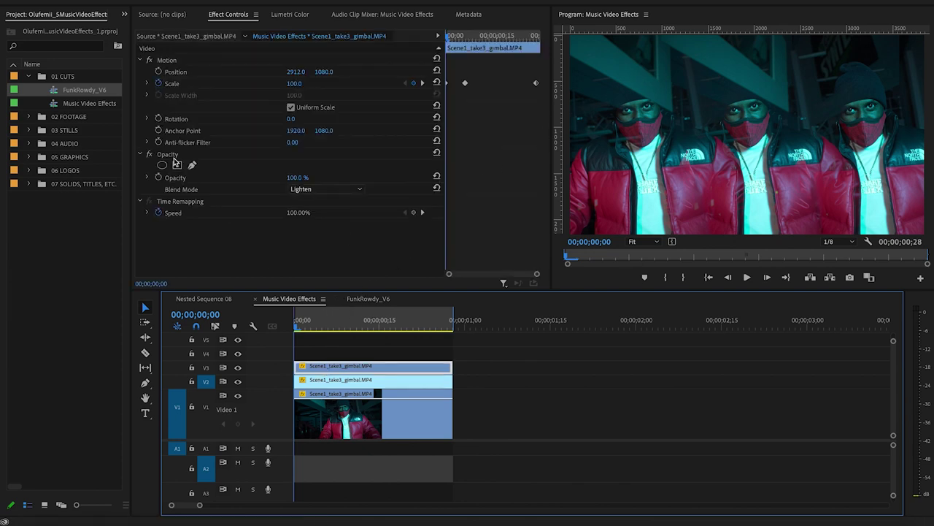
left_click(164, 155)
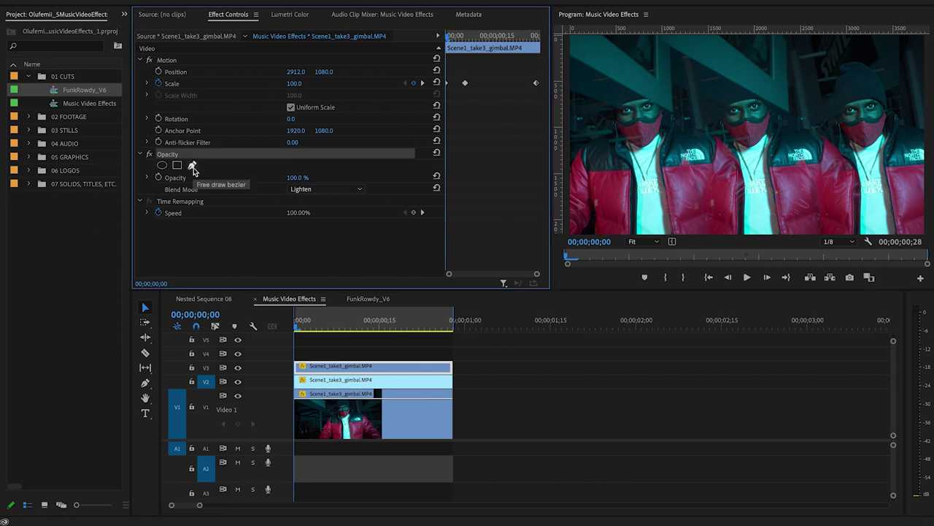
left_click(193, 166)
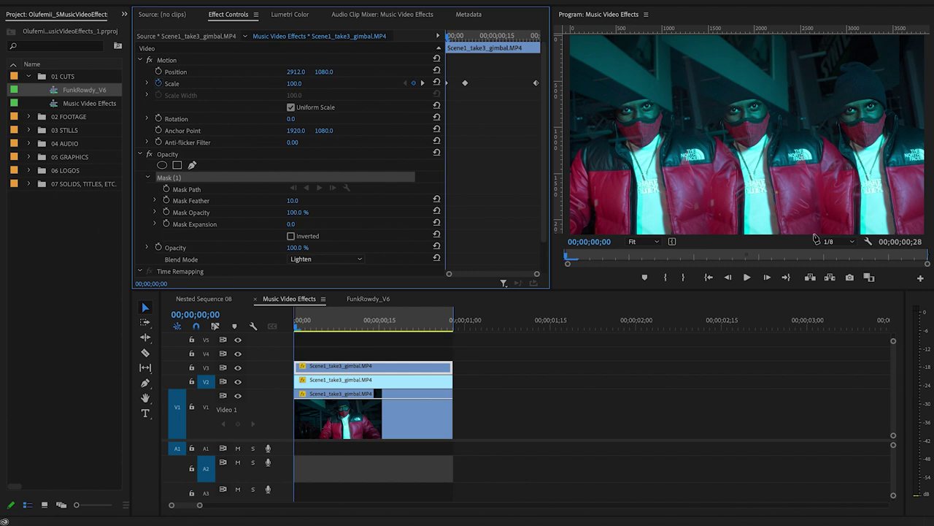
left_click(789, 233)
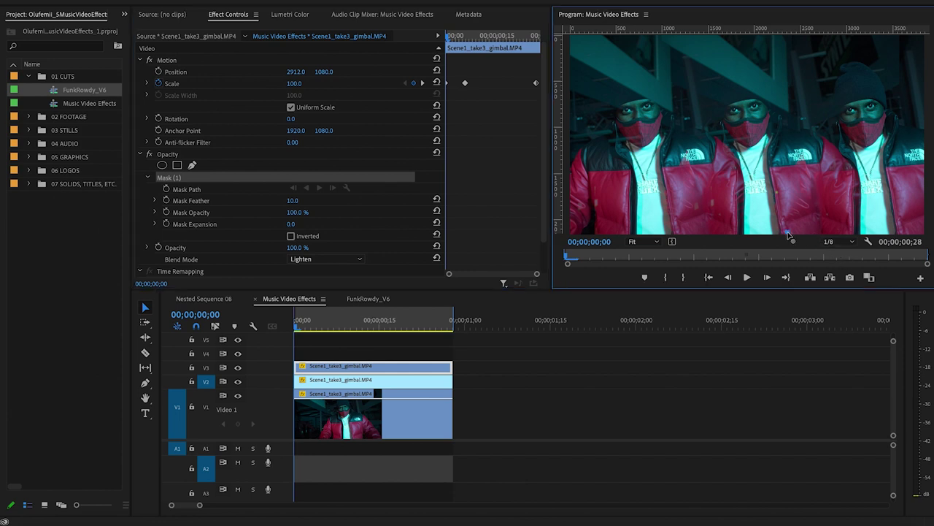
left_click(804, 90)
left_click_drag(804, 91, 830, 77)
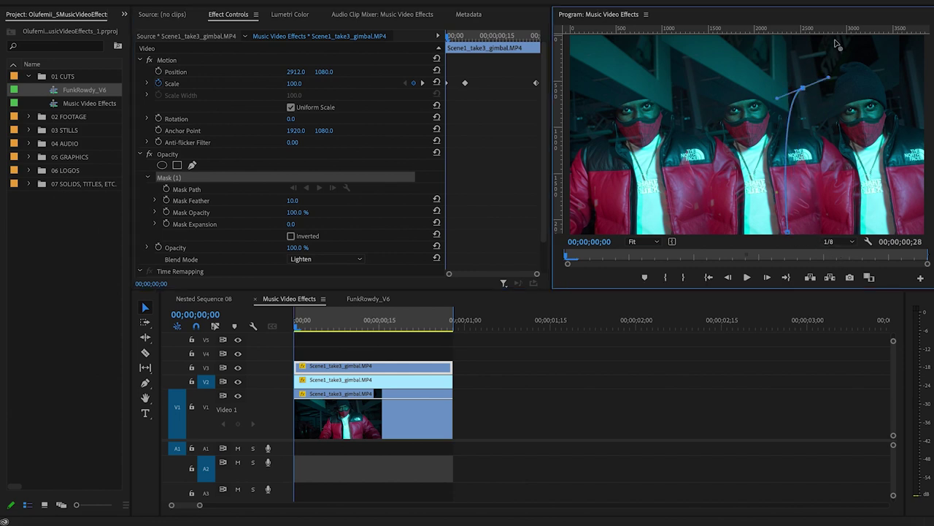
left_click(929, 43)
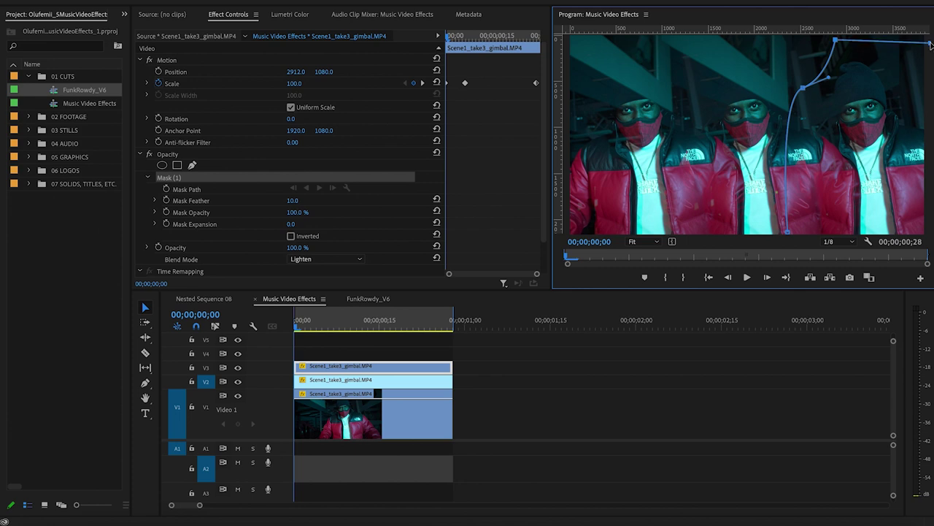
left_click(930, 231)
left_click(787, 232)
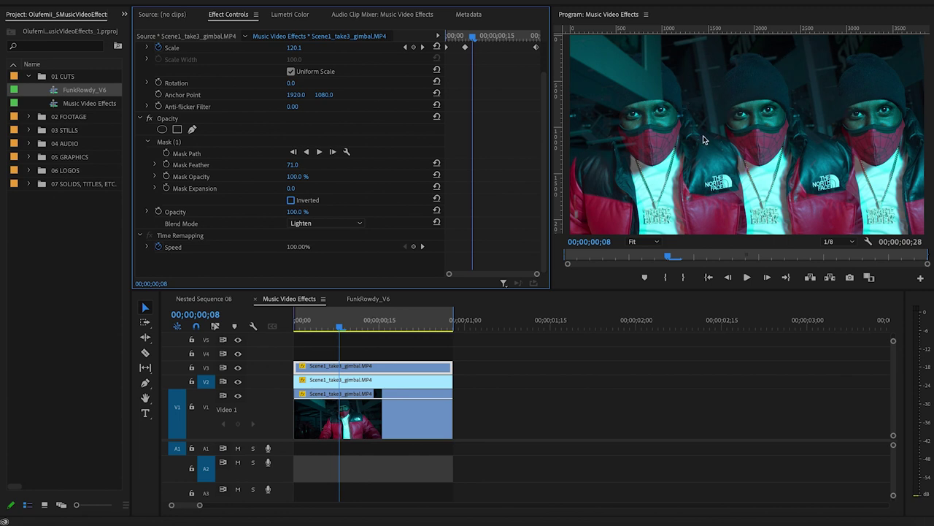
left_click(417, 419)
key("space")
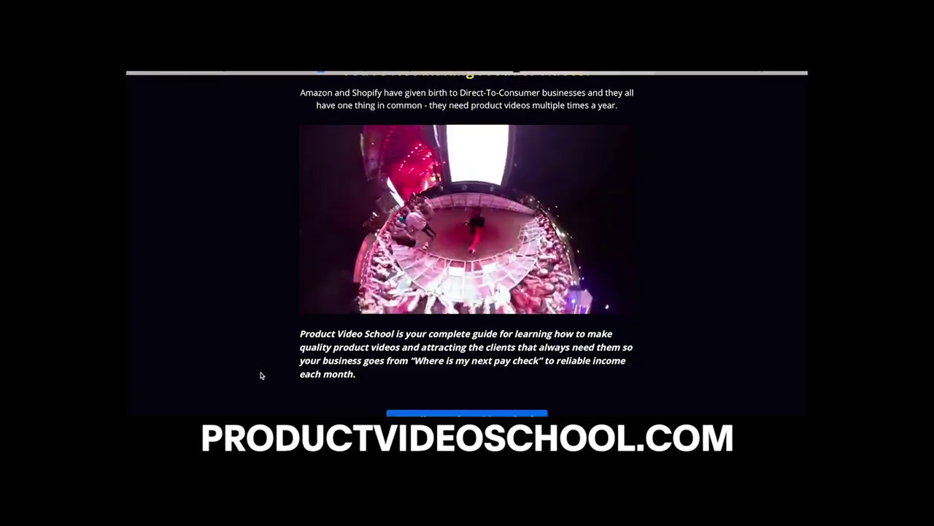
scroll(261, 375, "down", 5)
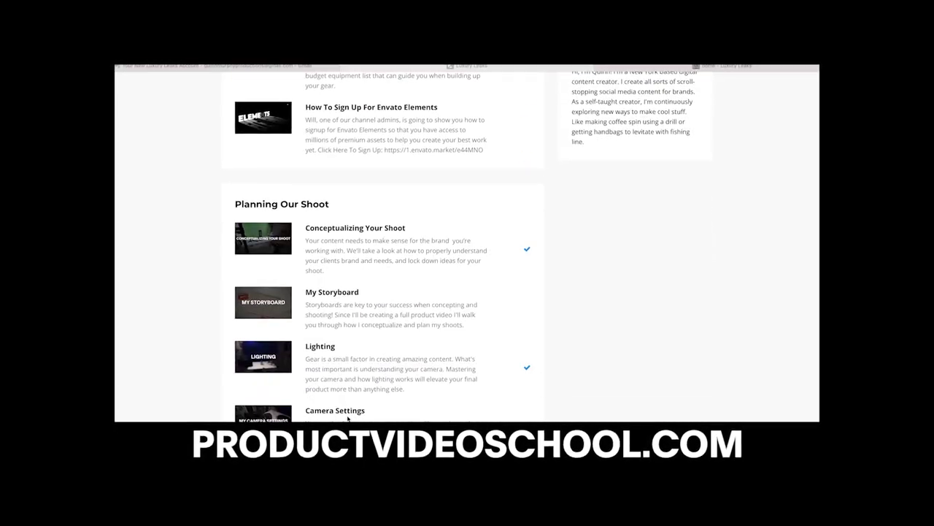
scroll(346, 422, "down", 5)
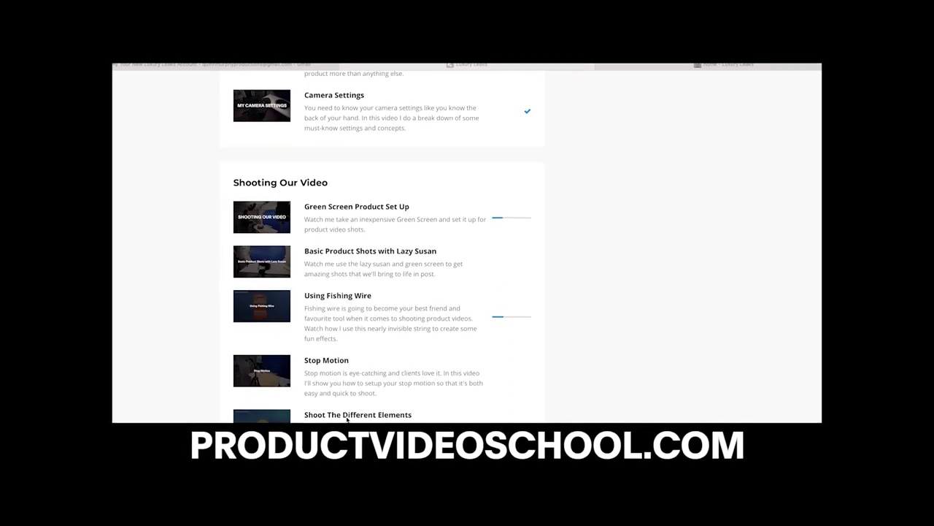
scroll(346, 419, "down", 10)
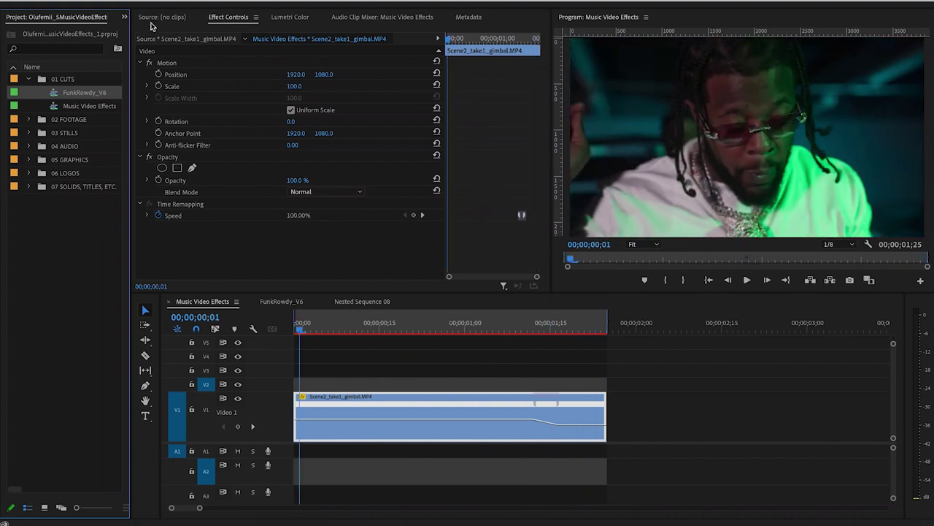
- Search the effects for "echo" and apply the Echo video effect to the Scene2_take1_gimbal.MP4 clip on V1
left_click(125, 16)
left_click(130, 32)
left_click(99, 32)
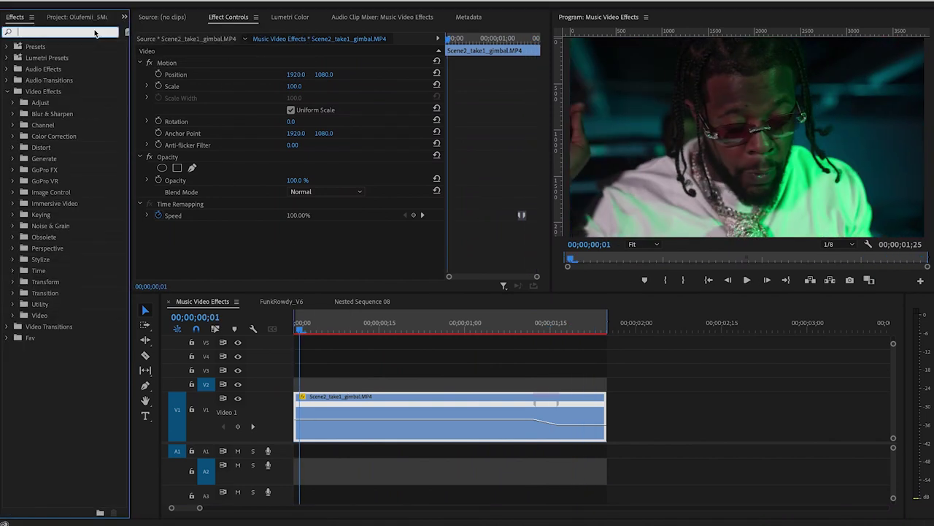
type("echo")
left_click_drag(42, 158, 334, 416)
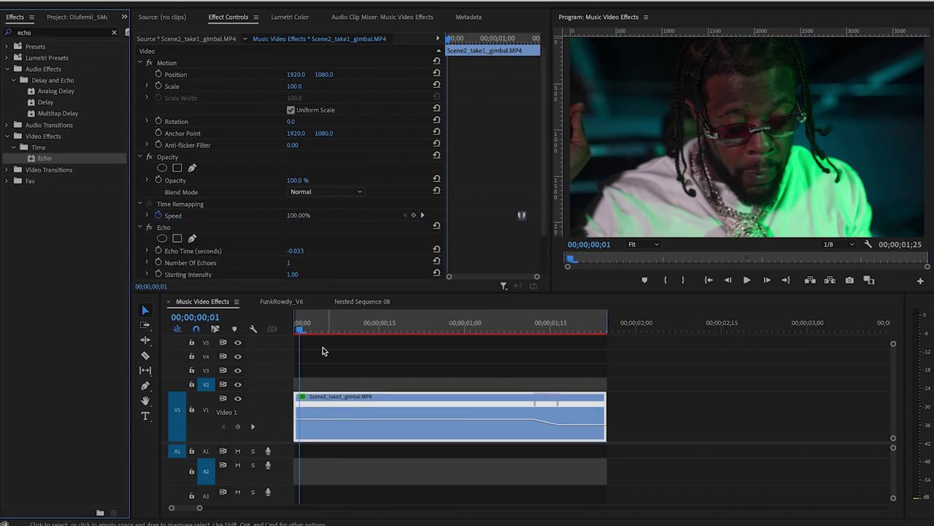
- Bring up the Echo settings and play the sequence to preview the default echo
scroll(328, 231, "down", 2)
left_click(340, 348)
key("space")
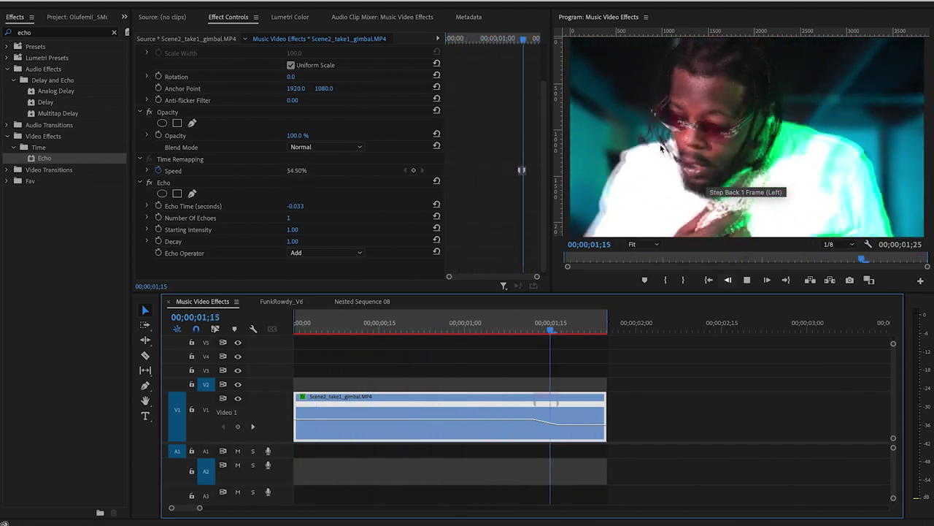
- Set the Echo Time to 0.067 seconds and play the sequence from near its start
key("space")
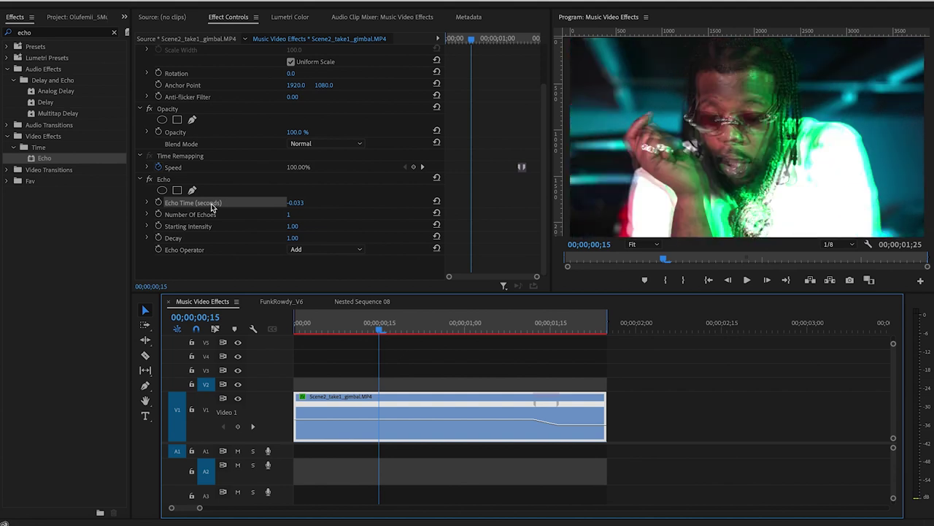
left_click(302, 205)
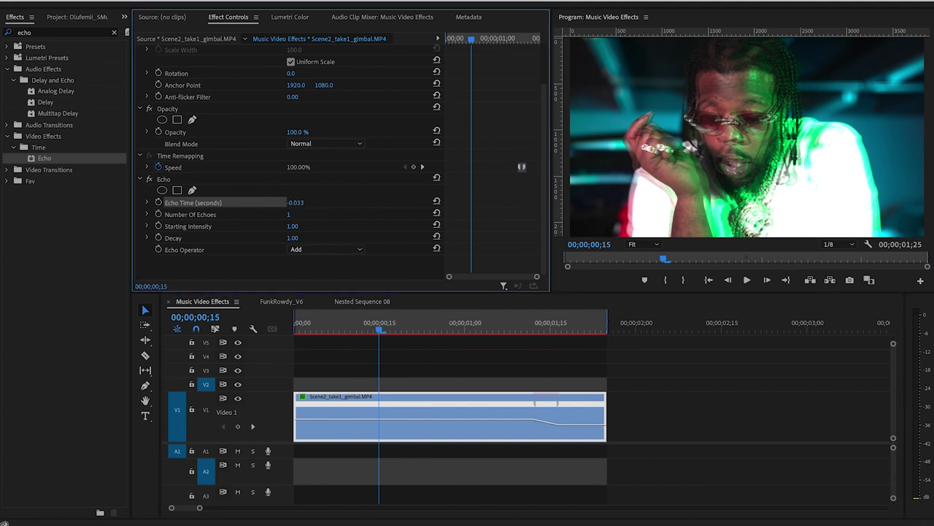
left_click_drag(301, 205, 309, 205)
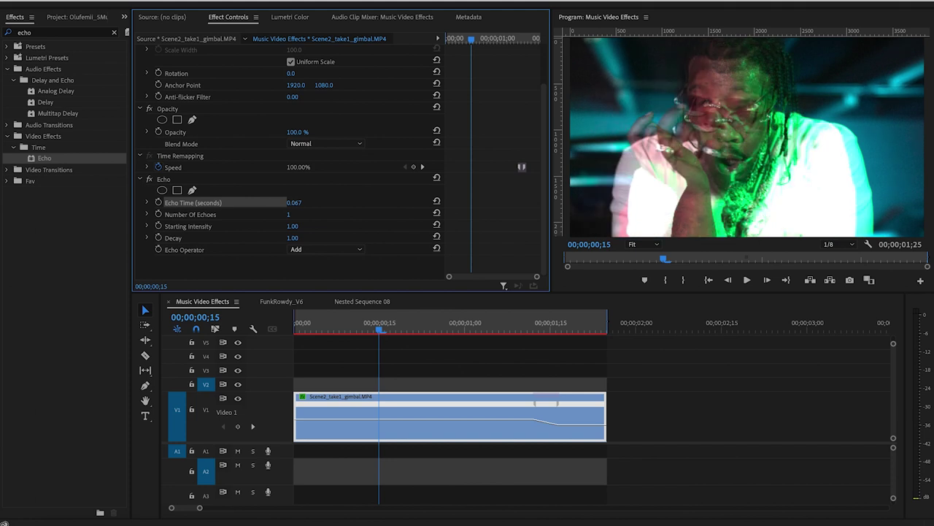
left_click_drag(380, 315, 242, 316)
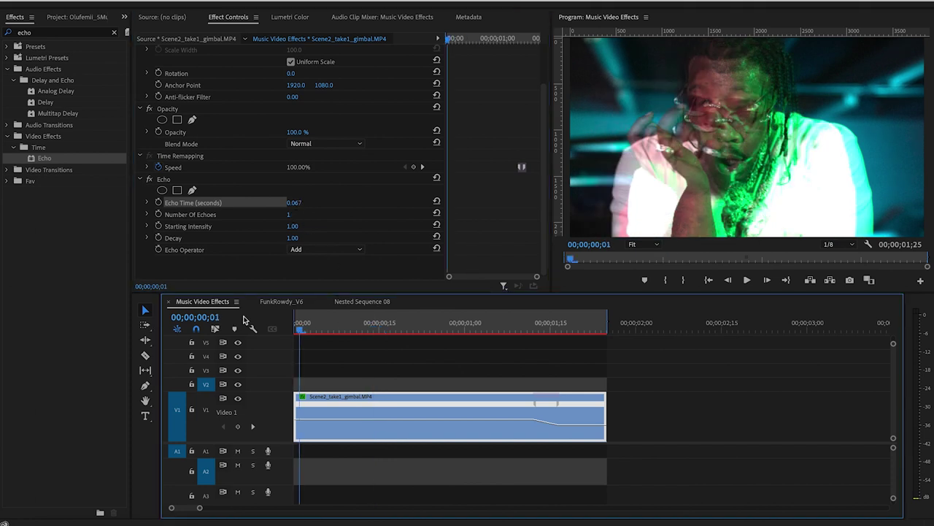
key("space")
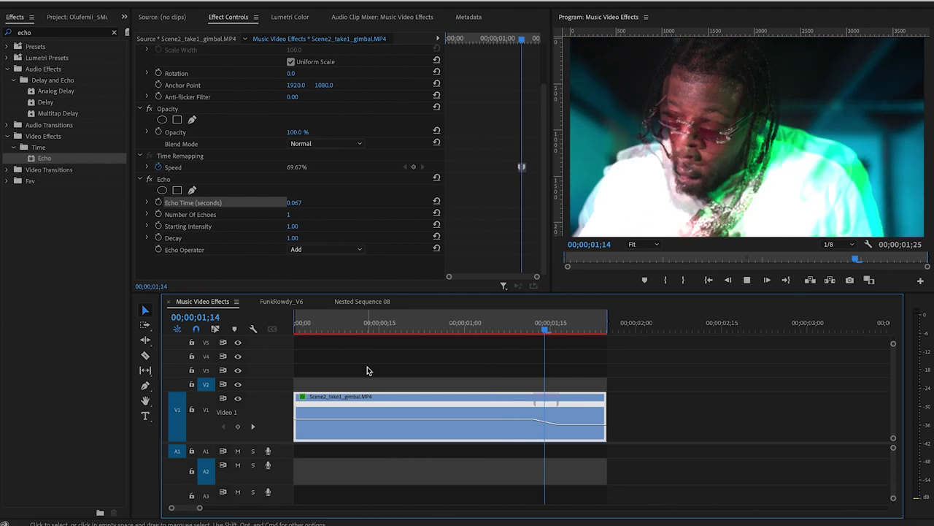
- Raise the Echo Time to 0.167 seconds and play the sequence
key("space")
left_click(294, 205)
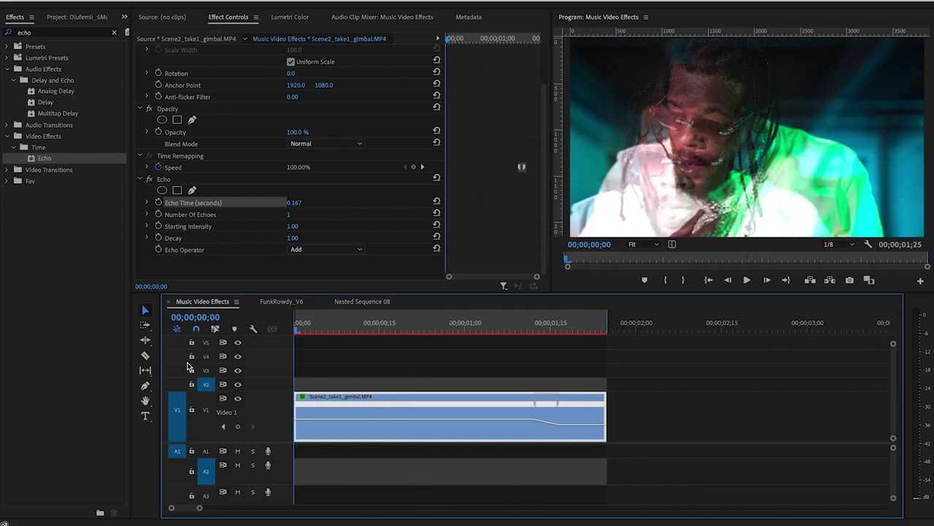
key("space")
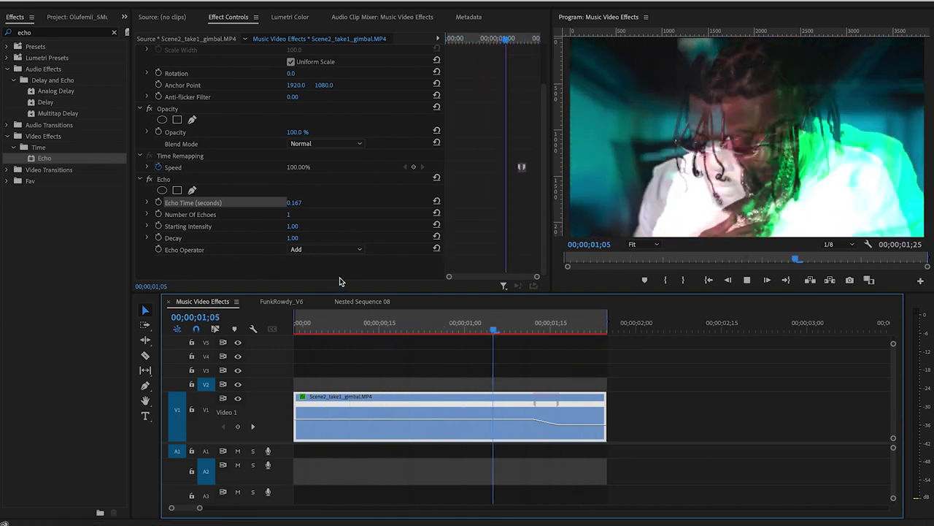
- Try the Number Of Echoes at 2 in playback, and set it back to 1
left_click(191, 215)
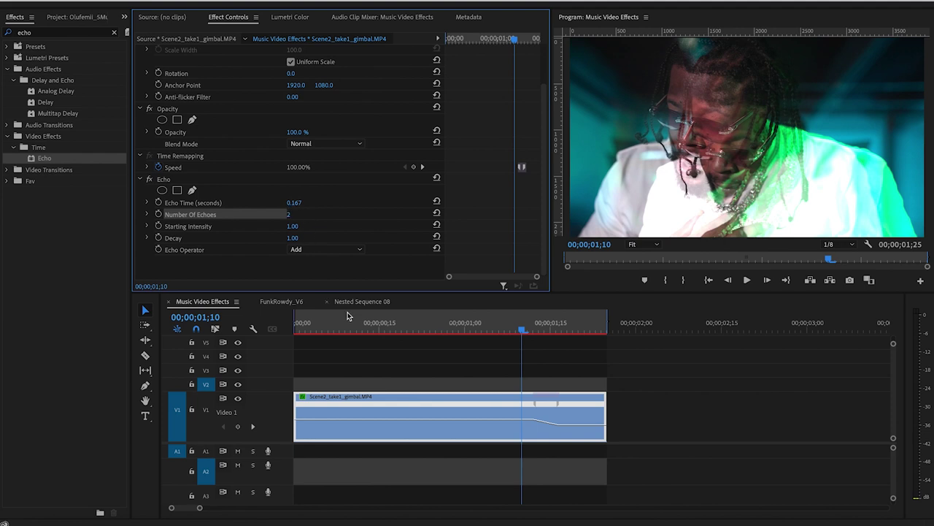
key("space")
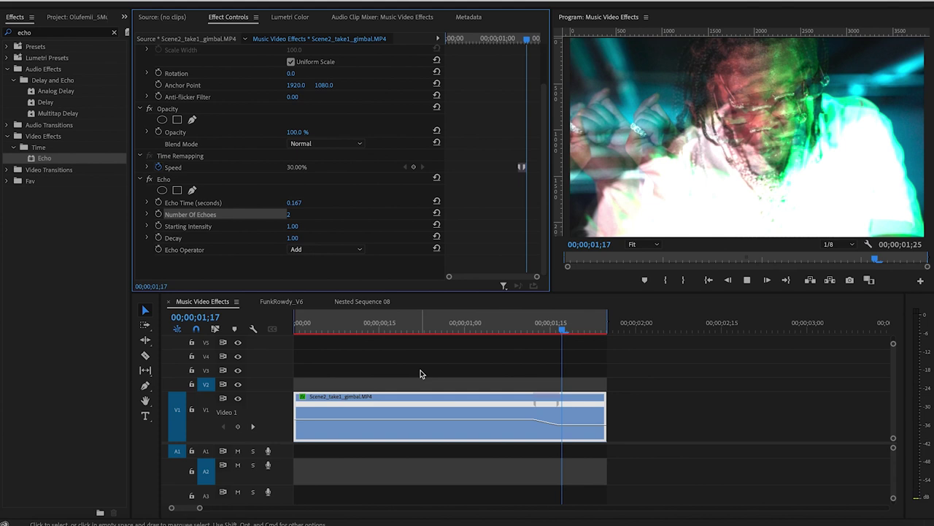
left_click(289, 216)
type("1")
left_click(380, 328)
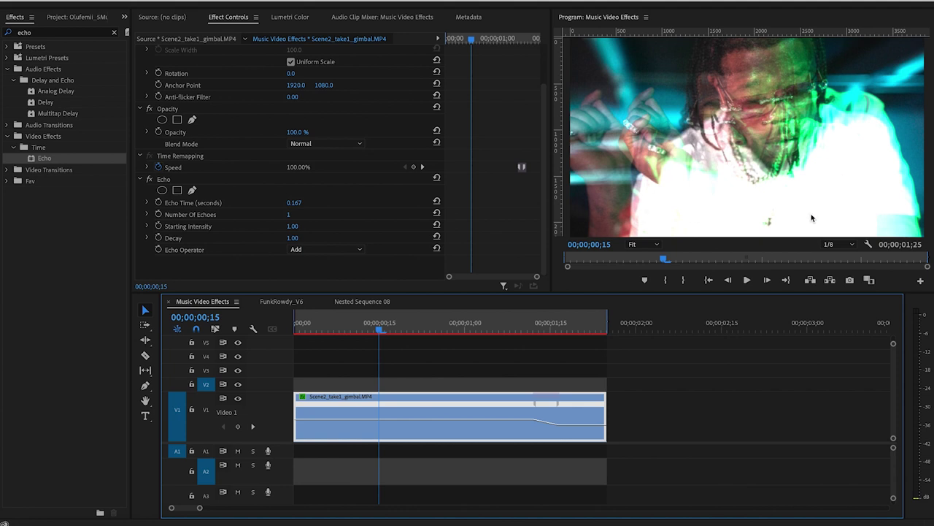
- Lower the echo's Starting Intensity to 0.70 on the Scene2_take1_gimbal.MP4 clip
left_click(509, 380)
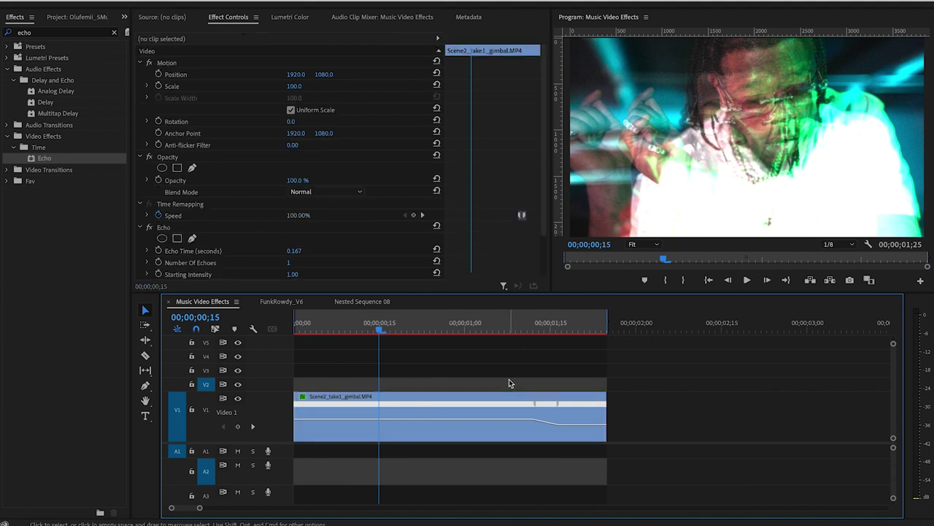
key("super+z")
scroll(361, 214, "down", 2)
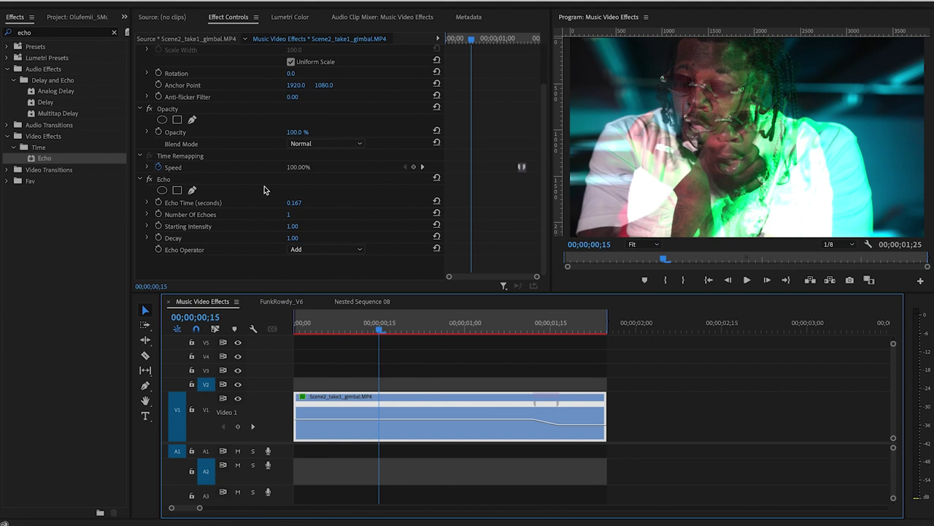
left_click(317, 224)
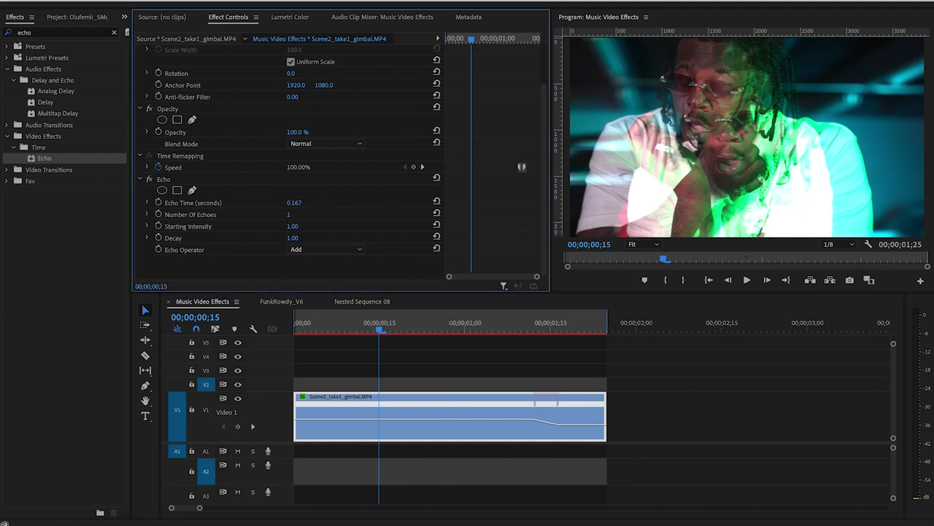
left_click_drag(293, 226, 271, 226)
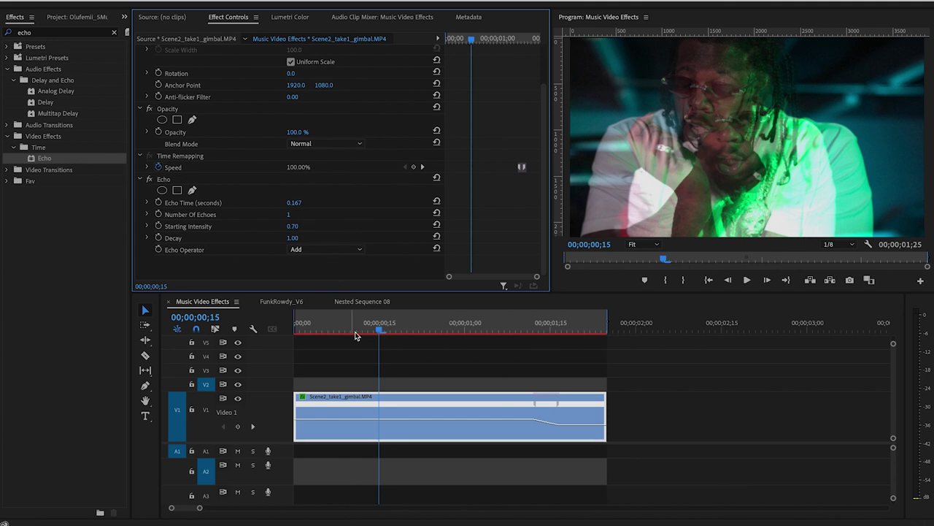
- Change the Echo Operator to Screen and play the sequence from its beginning
left_click_drag(356, 335, 273, 321)
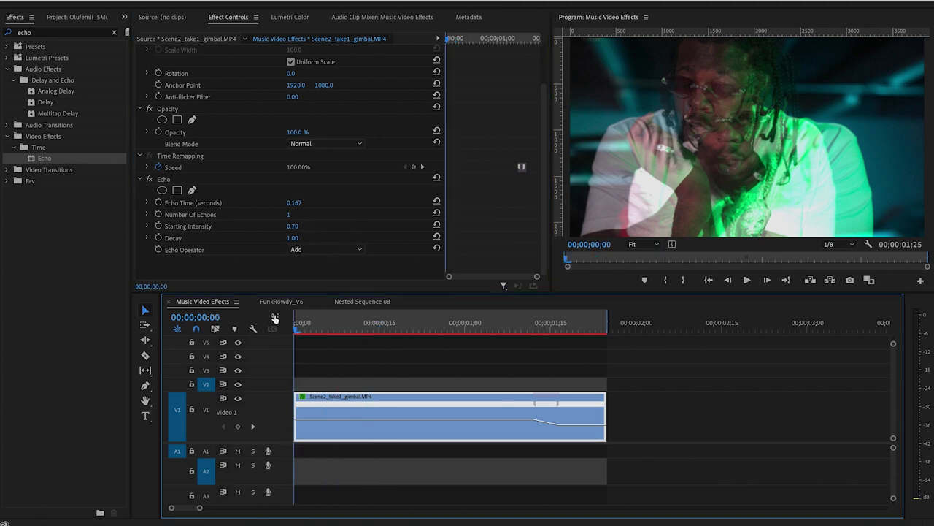
left_click(329, 250)
left_click(321, 296)
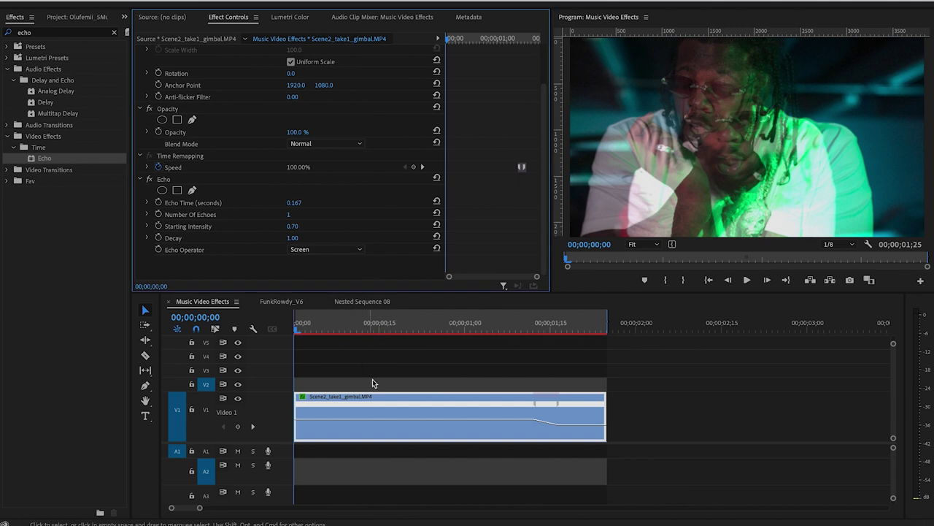
left_click(372, 384)
left_click(351, 427)
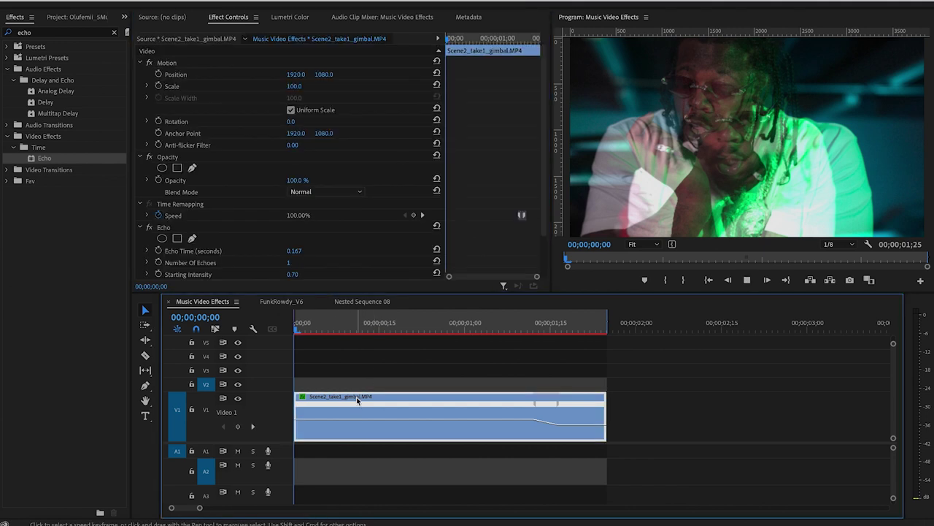
key("space")
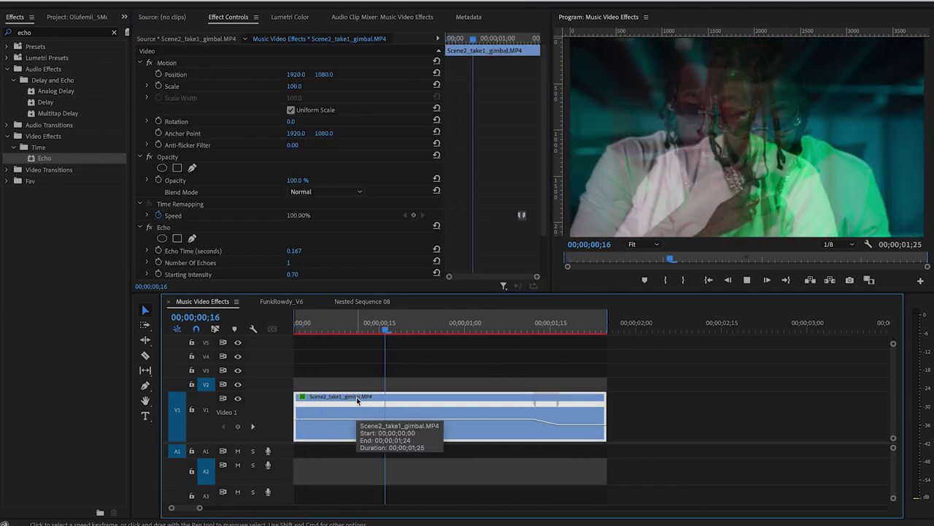